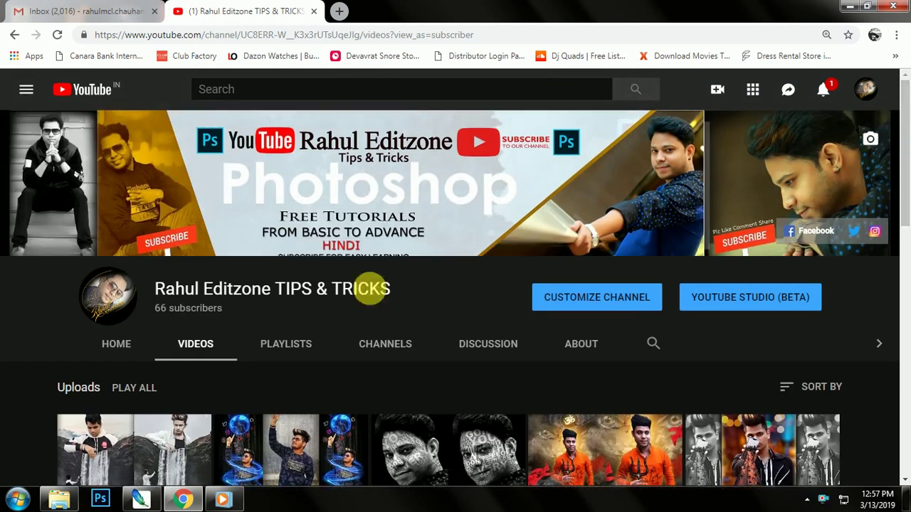
- View the finished reference image background-meon-640x800 copy from the project folder, and close it
left_click(56, 501)
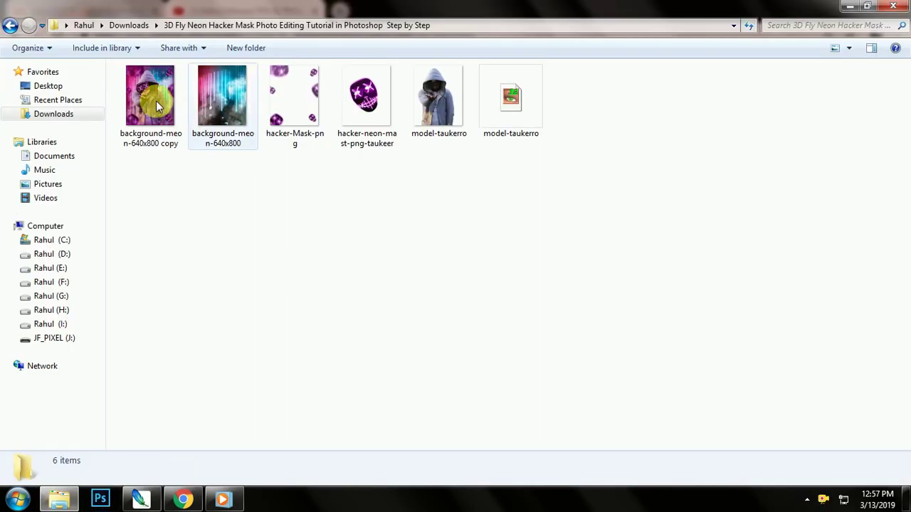
left_click(149, 126)
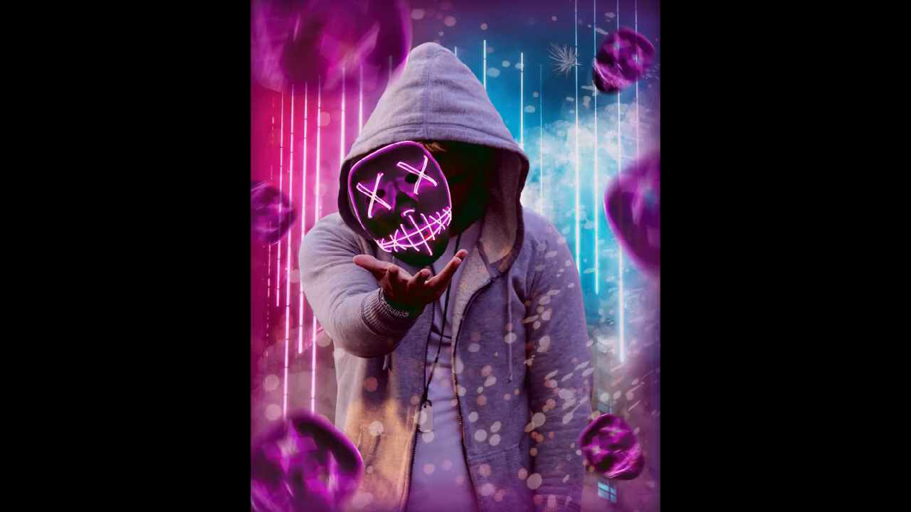
right_click(818, 345)
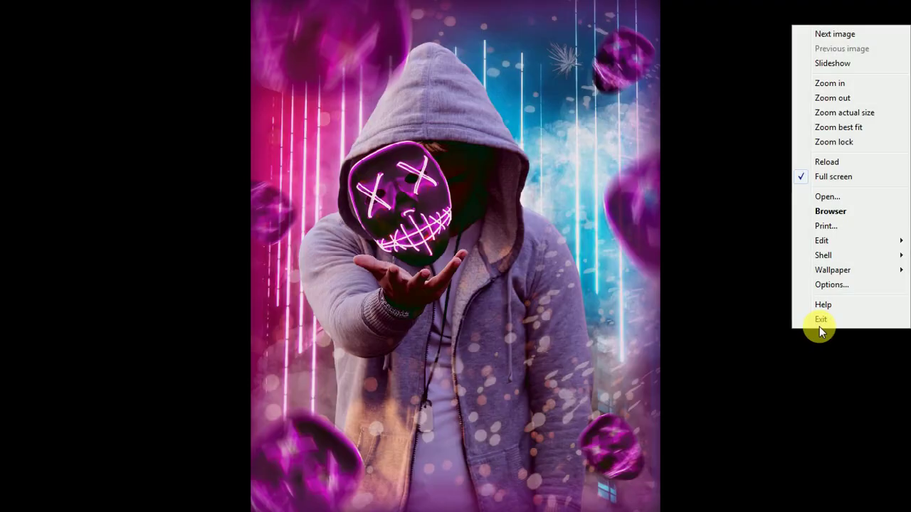
left_click(825, 319)
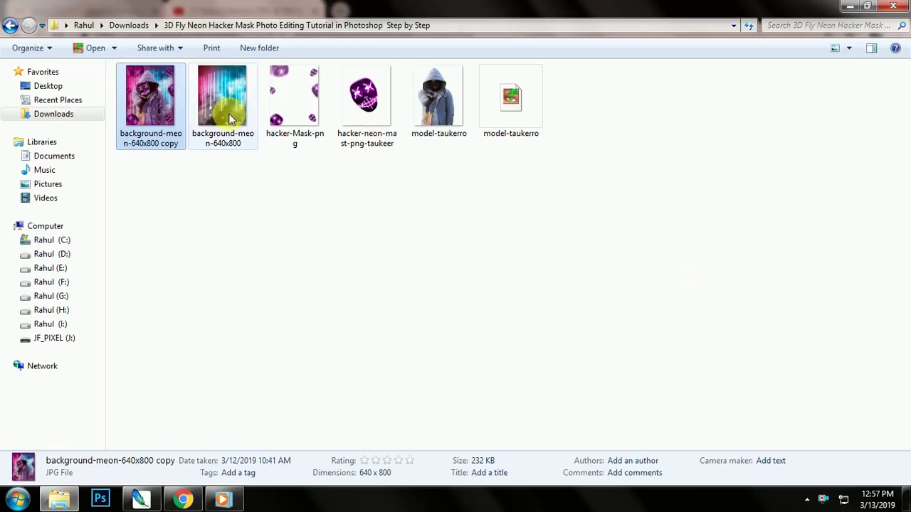
- Open background-meon-640x800 from the project folder in Photoshop and show it in full-screen mode
left_click_drag(218, 104, 222, 375)
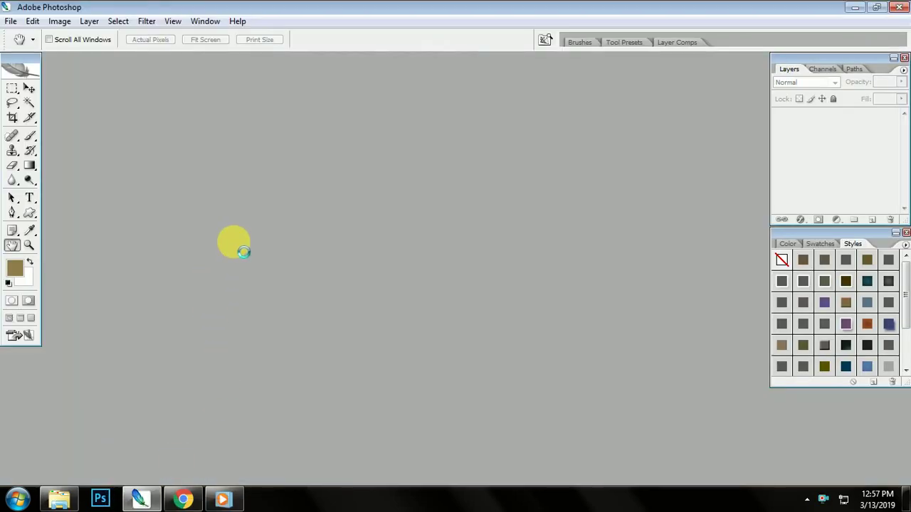
key("f")
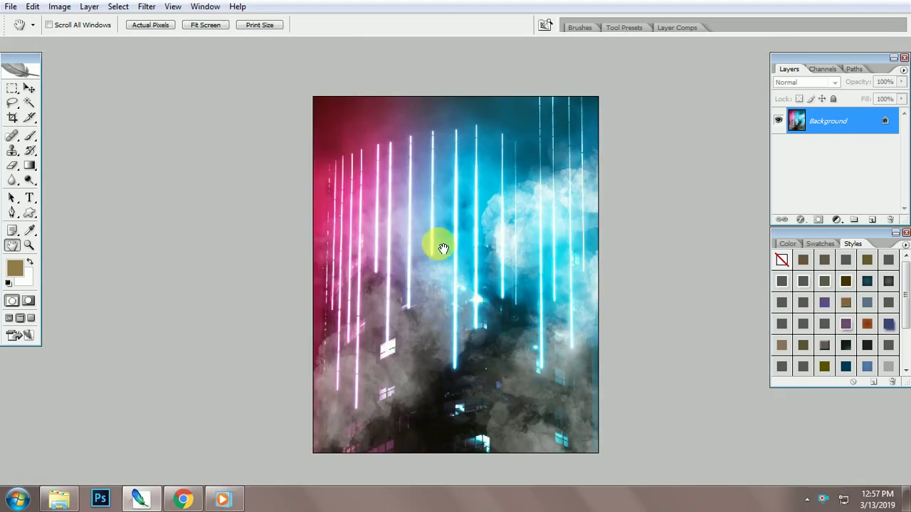
left_click_drag(484, 270, 472, 244)
- Open model-taukerro.psd and copy its hooded figure layer into the neon background image
key("alt+Tab")
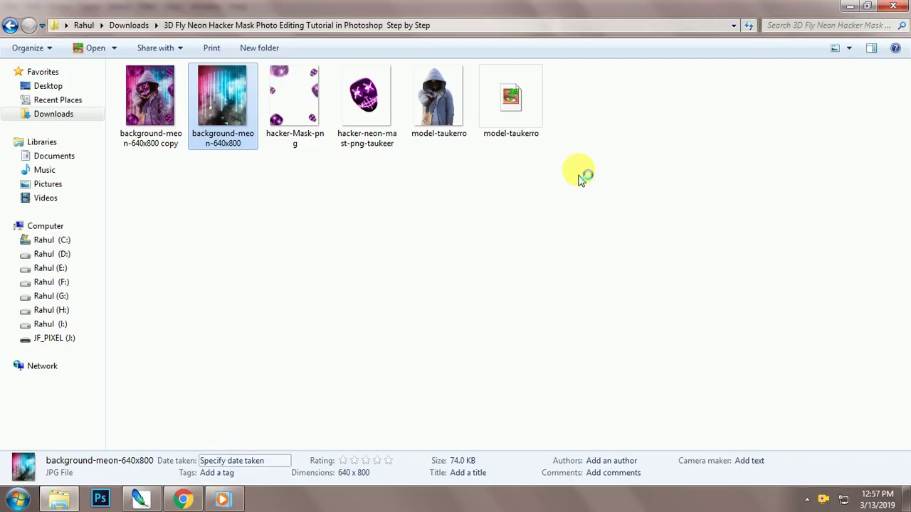
left_click_drag(520, 136, 315, 260)
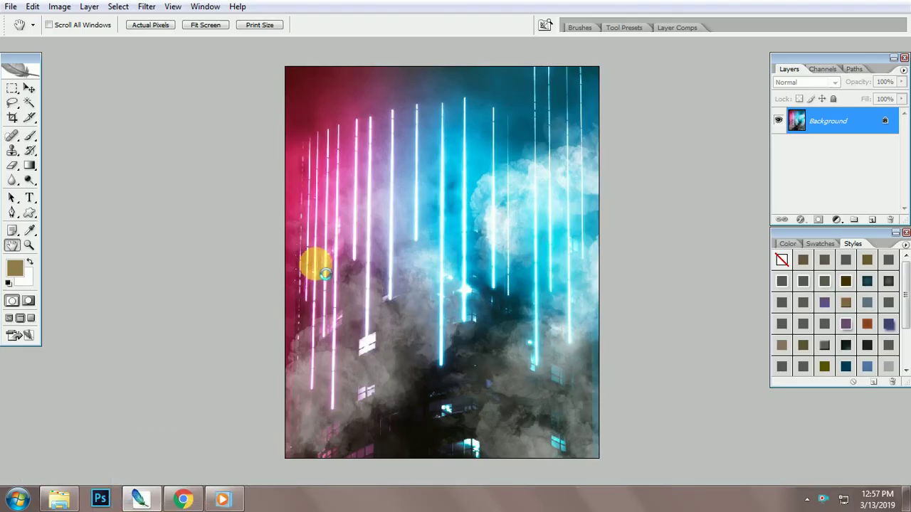
key("v")
left_click_drag(229, 234, 422, 260)
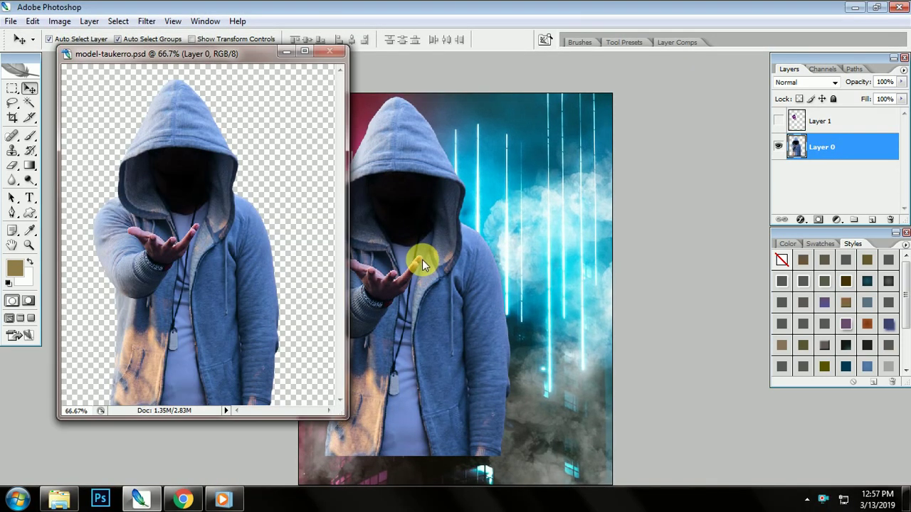
left_click(422, 259)
- Move the hooded figure down to the canvas's lower edge, near its horizontal centre, and enlarge it slightly
key("ctrl+t")
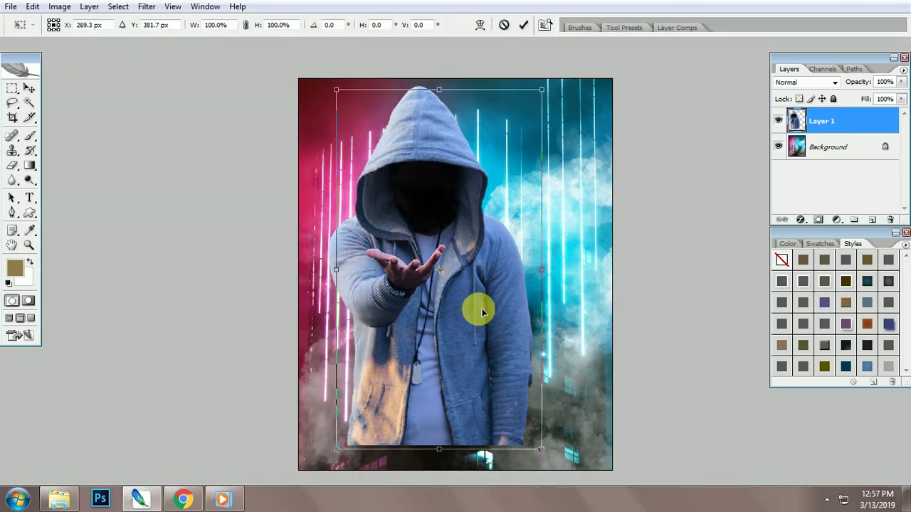
left_click_drag(477, 309, 493, 330)
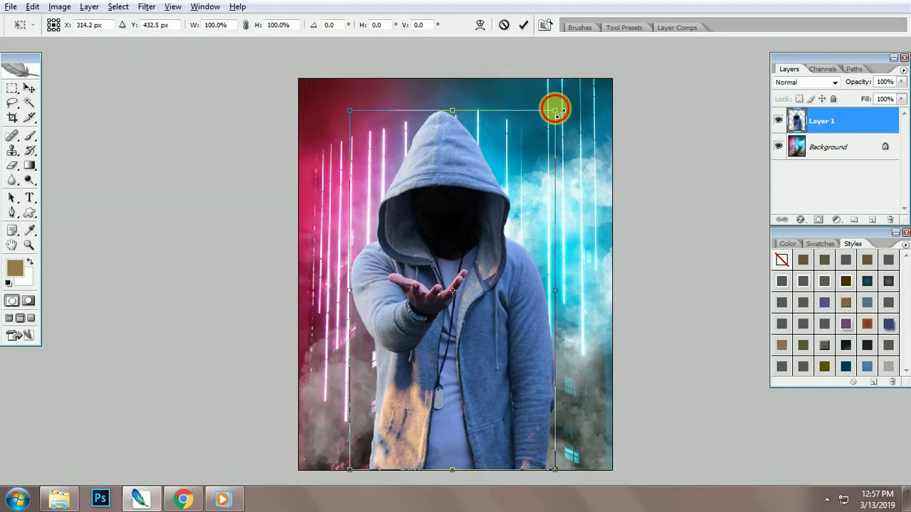
left_click_drag(554, 110, 561, 105)
key("Return")
mouse_move(532, 281)
left_mouse_down()
mouse_move(524, 278)
mouse_move(533, 279)
left_mouse_up()
- Add the floating masks from hacker-Mask-png over the composition and scale them to about 106.7% to fill the canvas
left_click(59, 498)
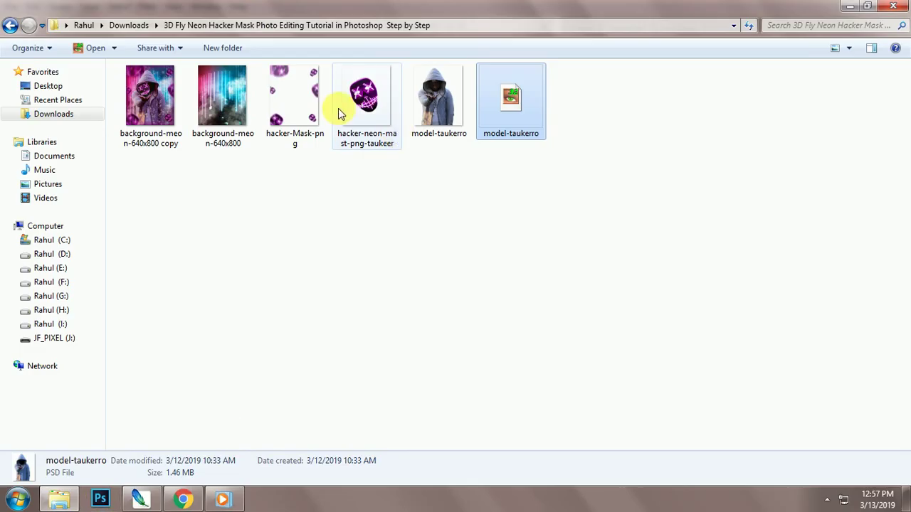
left_click_drag(285, 116, 274, 228)
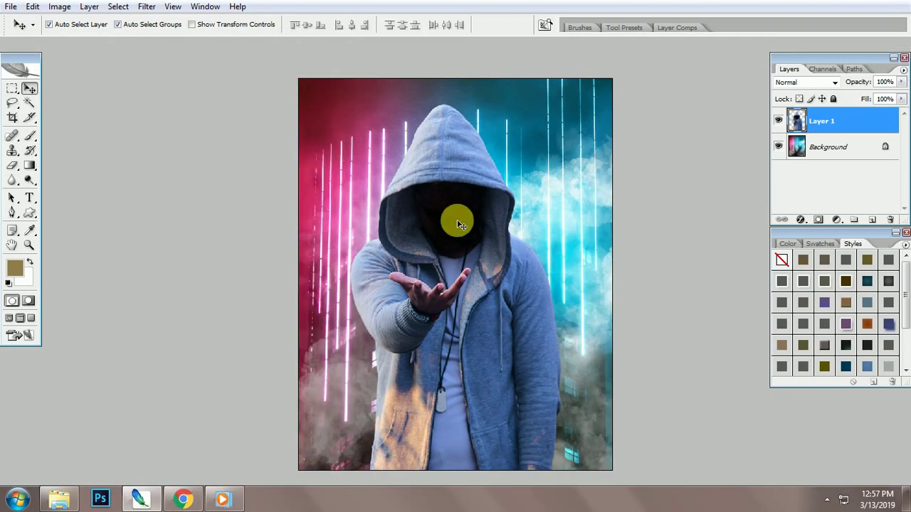
left_click_drag(455, 218, 481, 224)
key("ctrl+t")
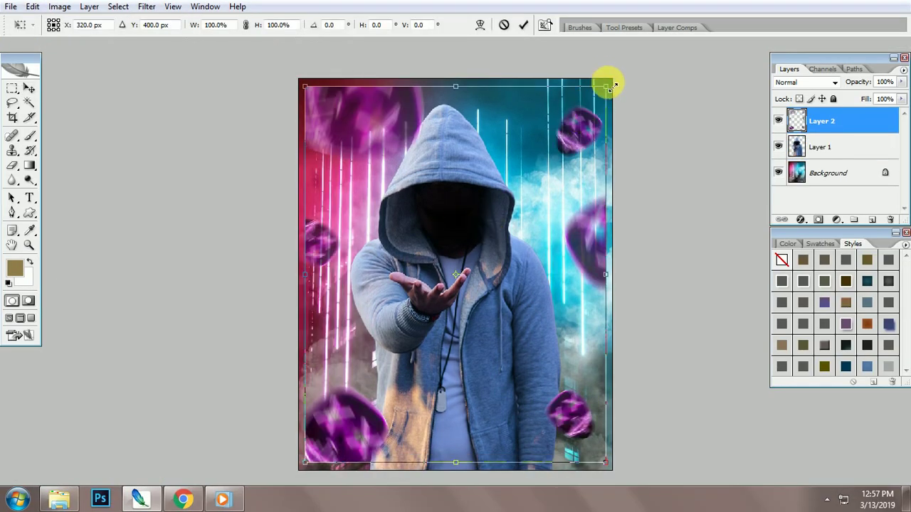
left_click_drag(606, 82, 626, 78)
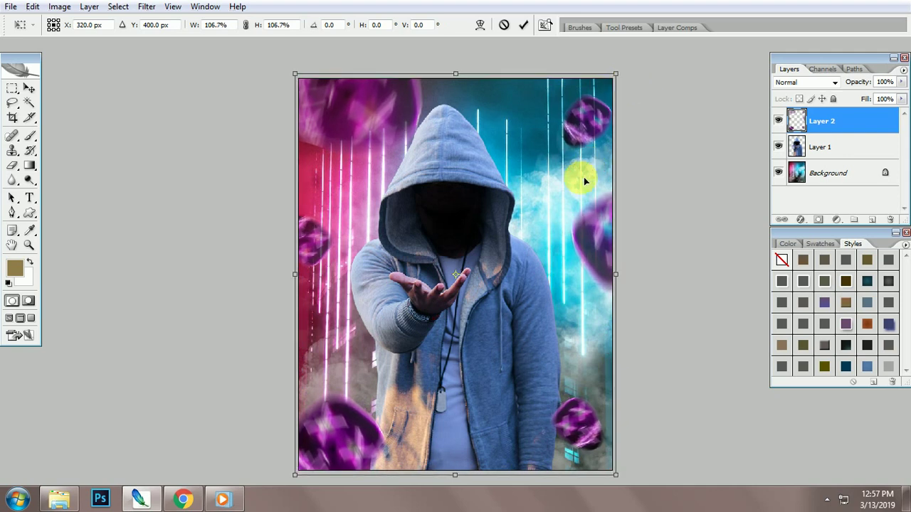
key("Return")
- Add the neon mask from hacker-neon-mast-png-taukeer, scale it to about 43.2% and place it just above the figure's open palm
left_click(59, 498)
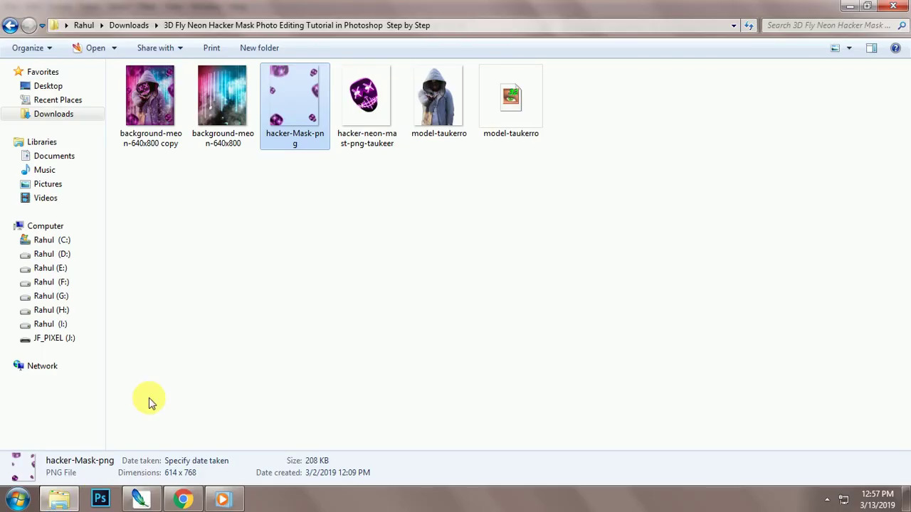
left_click_drag(362, 122, 356, 334)
left_click_drag(258, 265, 445, 275)
key("ctrl+t")
left_click_drag(550, 183, 447, 214)
mouse_move(463, 169)
left_mouse_down()
mouse_move(471, 152)
mouse_move(461, 172)
left_mouse_up()
left_click(427, 214)
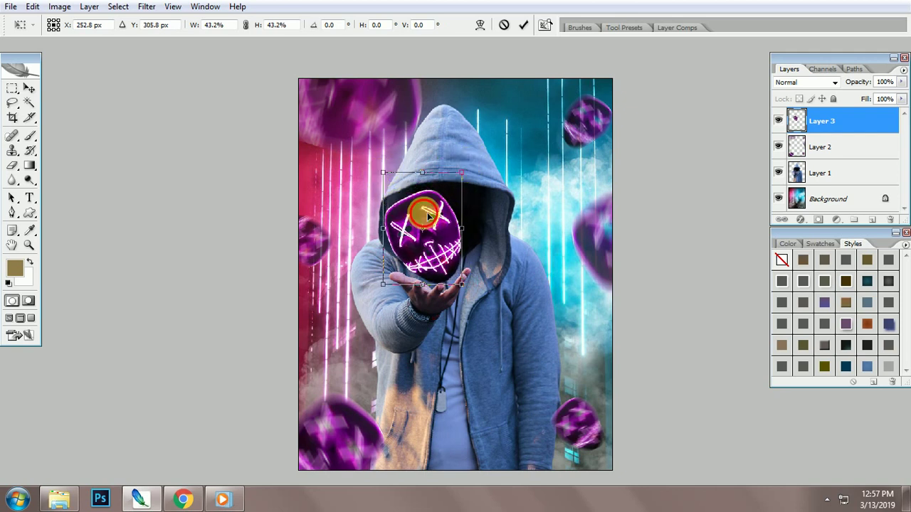
left_click(427, 215)
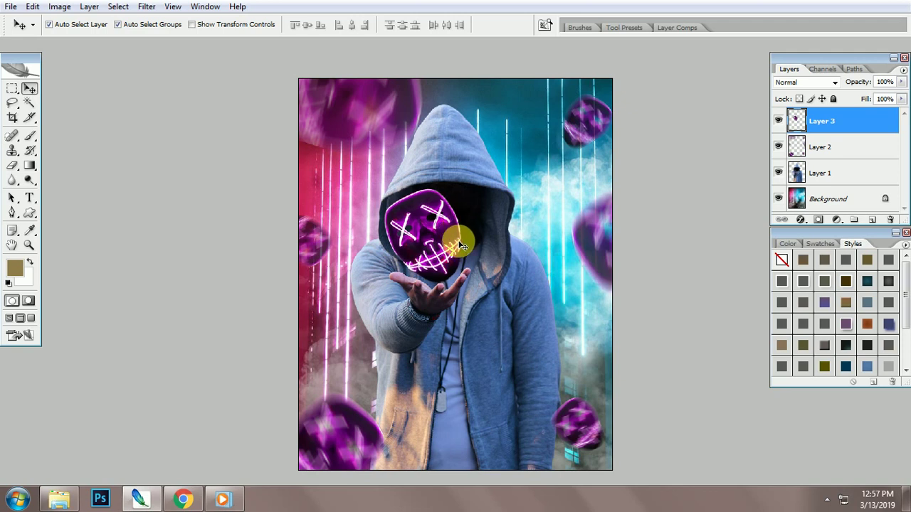
- Transform the neon mask to about 96.7% width and 101.5% height, rotated 3° above the palm
key("ctrl+t")
left_click_drag(472, 288, 436, 237)
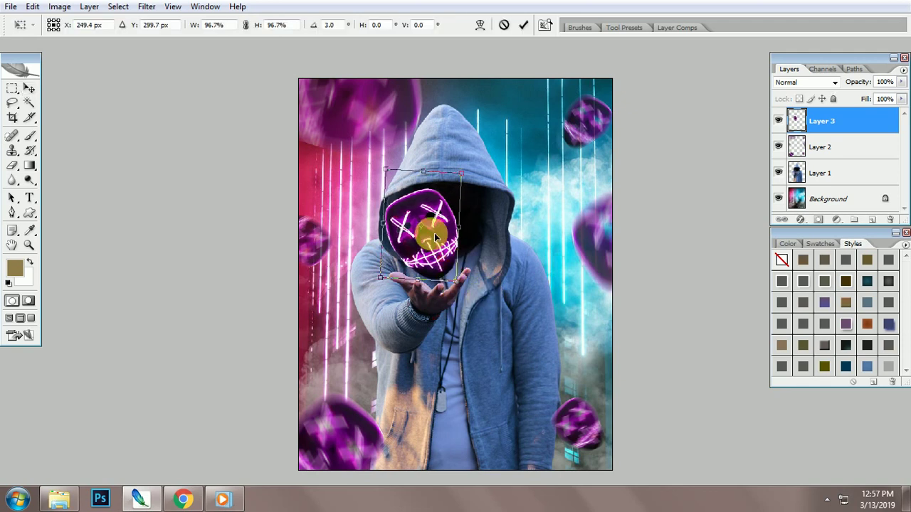
left_click_drag(424, 171, 424, 165)
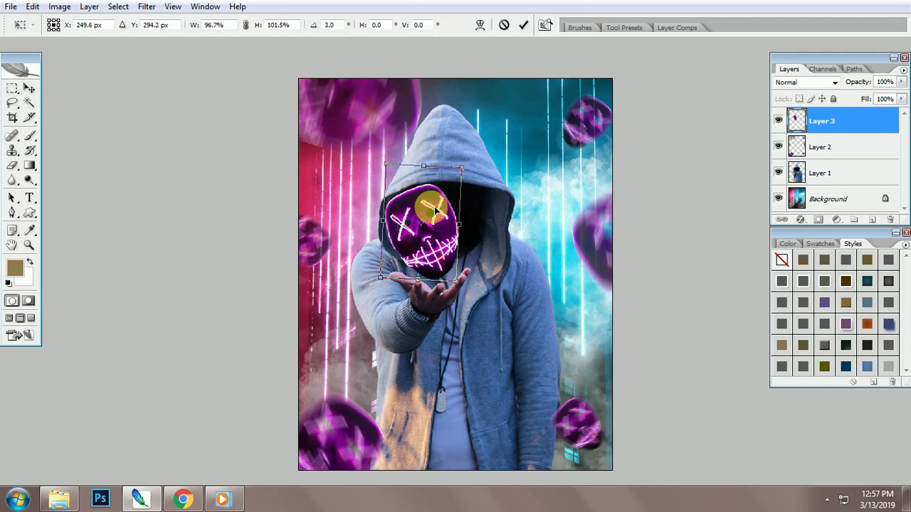
double_click(434, 211)
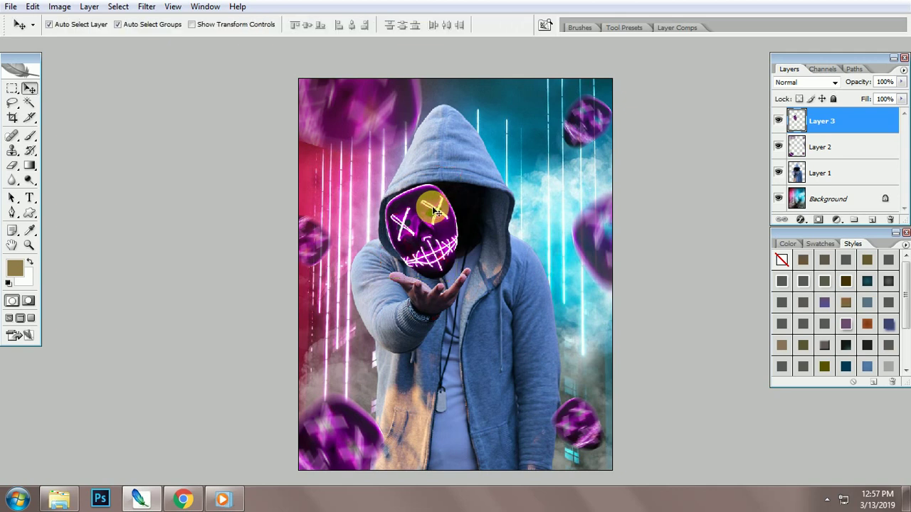
- Fine-tune the neon mask's size inside the hood opening with two further free transforms
key("ctrl+t")
mouse_move(384, 189)
left_mouse_down()
mouse_move(373, 163)
mouse_move(398, 195)
left_mouse_up()
double_click(400, 220)
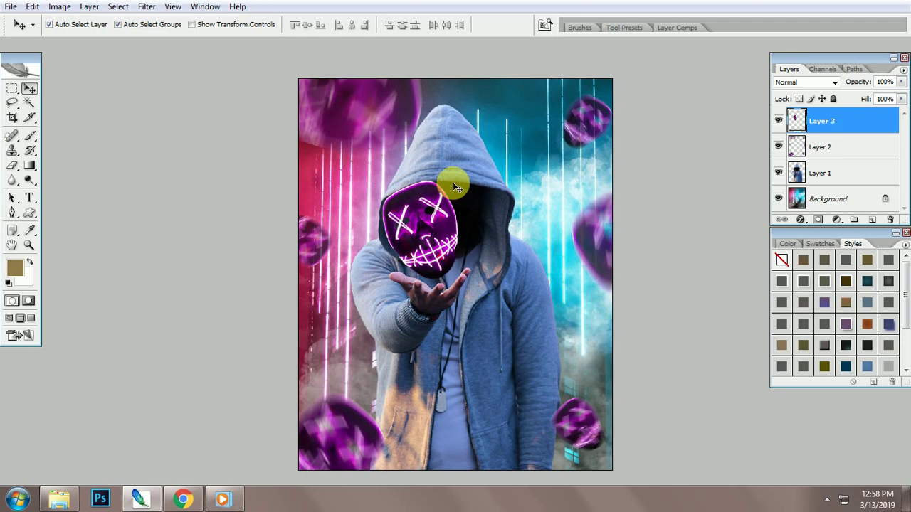
key("ctrl+t")
left_click_drag(458, 165, 454, 171)
double_click(432, 198)
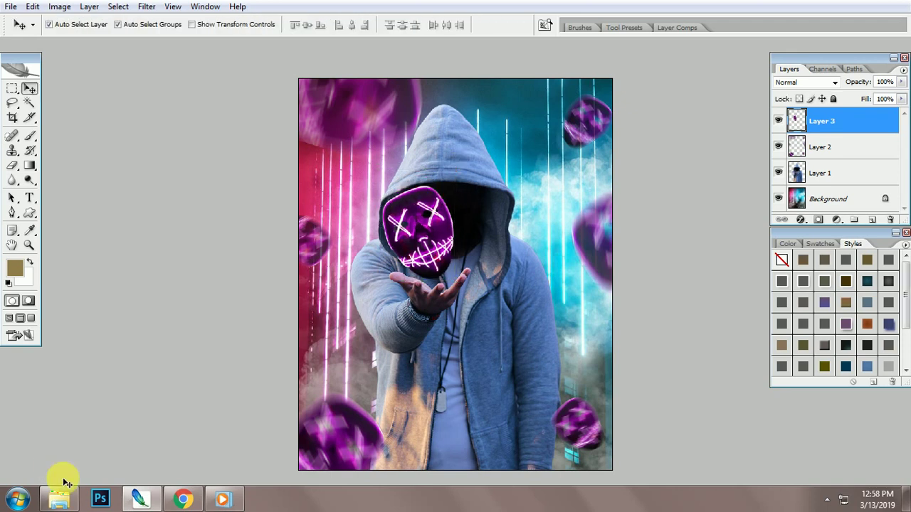
left_click(59, 498)
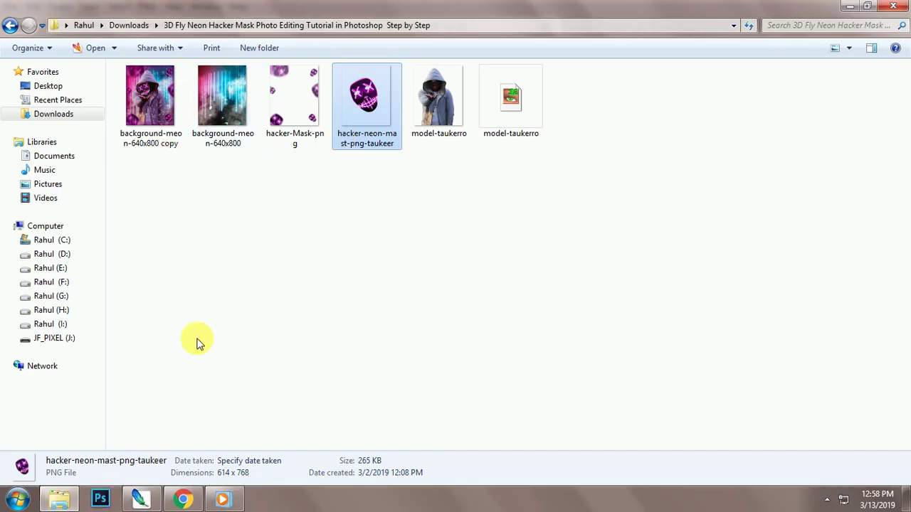
left_click(146, 495)
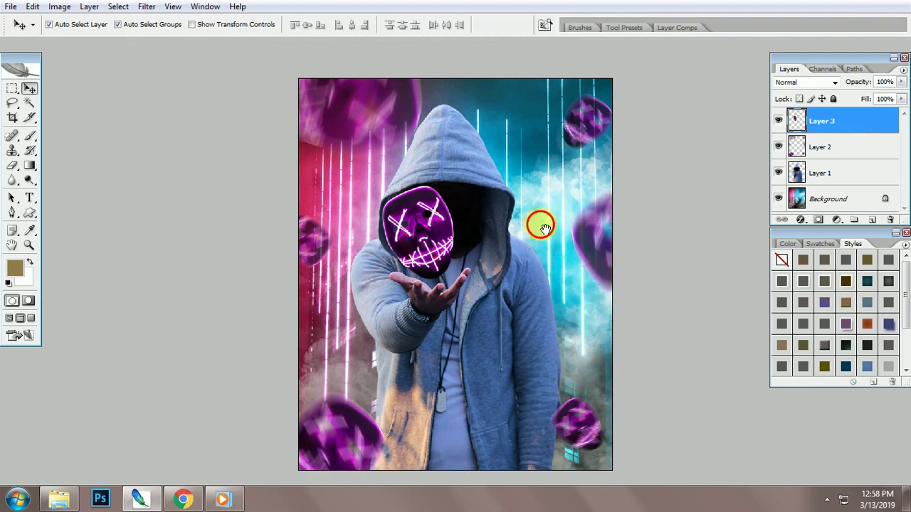
- Flatten all layers of the composition into a single background layer
left_click_drag(544, 227, 536, 211)
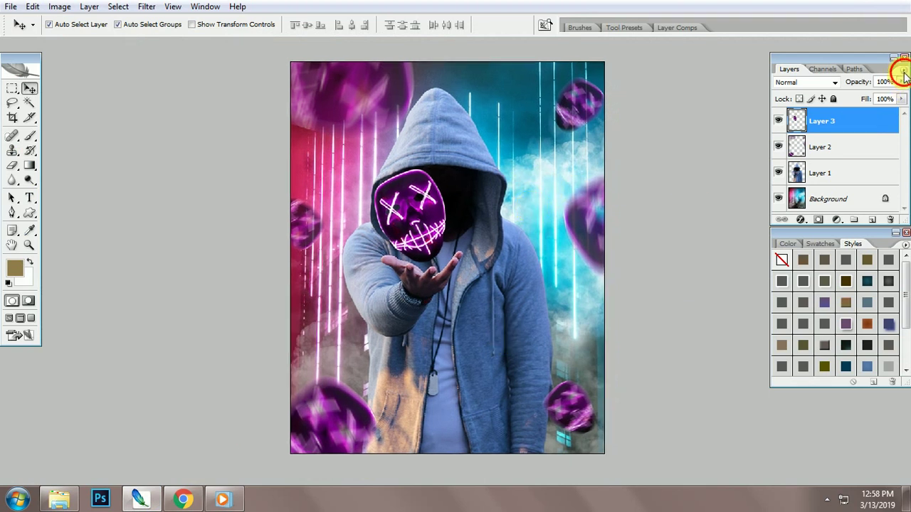
left_click(903, 73)
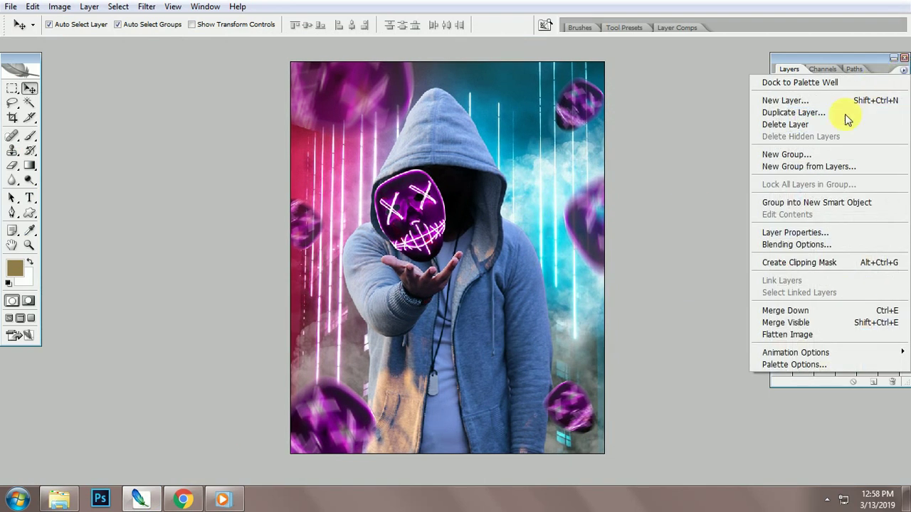
left_click(780, 335)
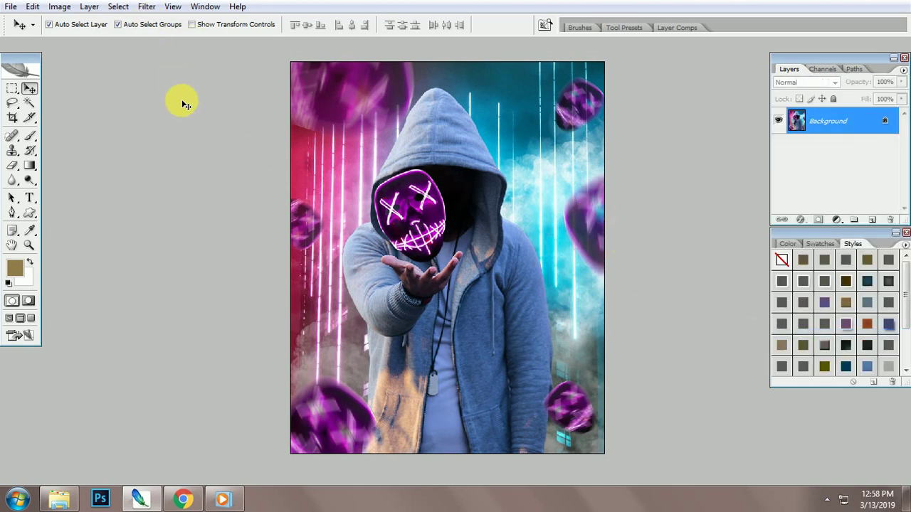
- Apply a Hue/Saturation adjustment to the flattened image with Hue +12 and Lightness -5
key("ctrl+u")
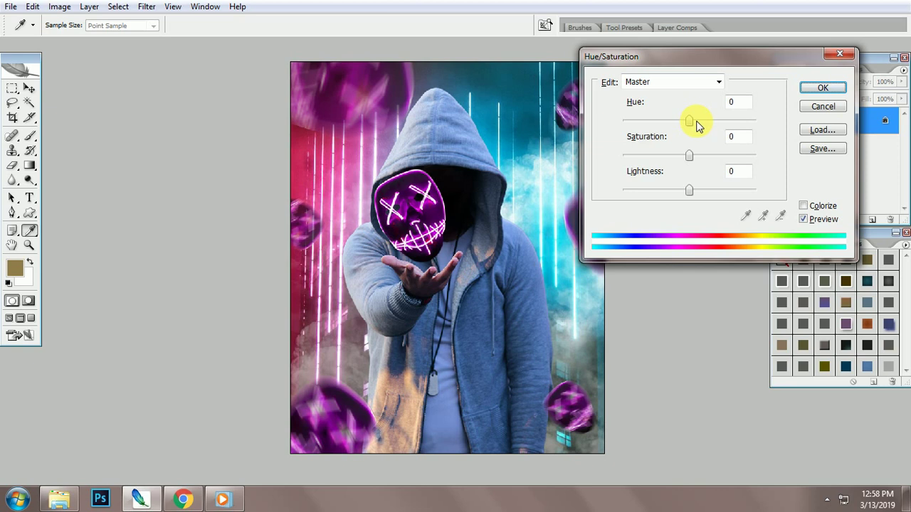
left_click_drag(696, 126, 704, 126)
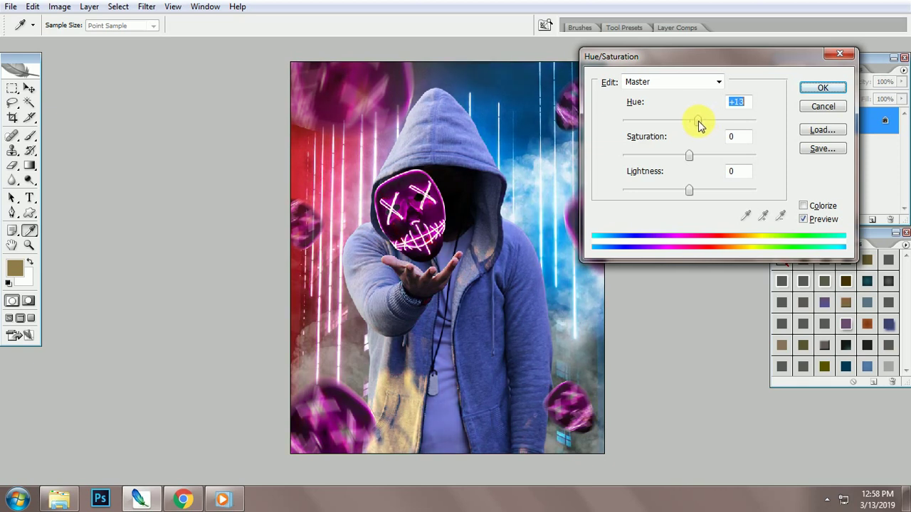
left_click_drag(687, 192, 685, 192)
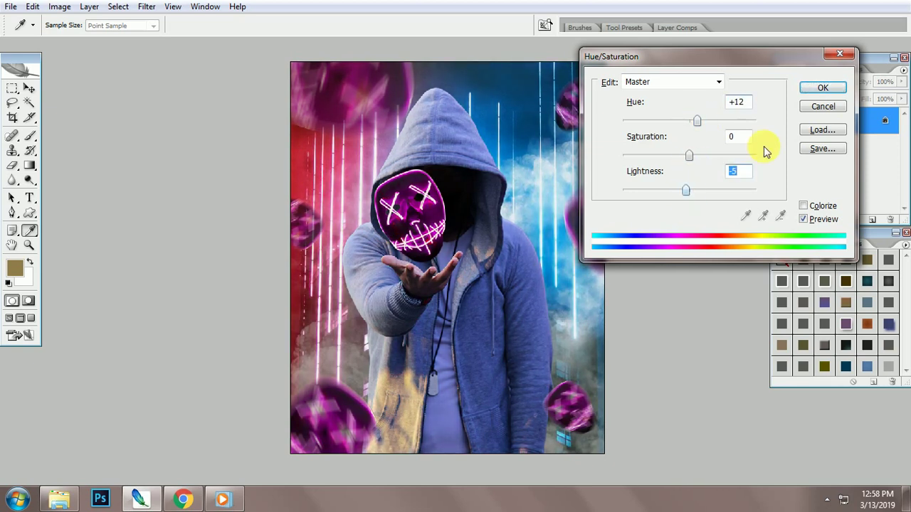
left_click(818, 90)
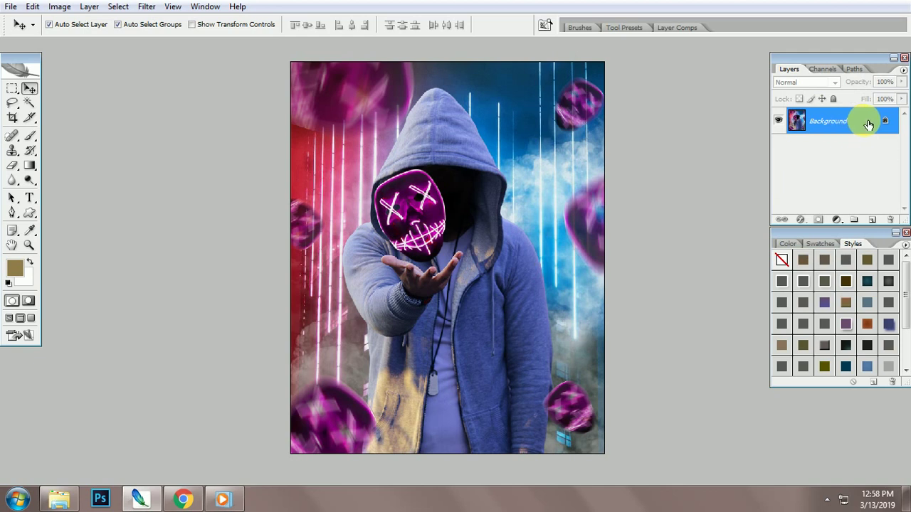
- Convert the background into a regular layer and open its blending options
double_click(868, 124)
left_click(545, 149)
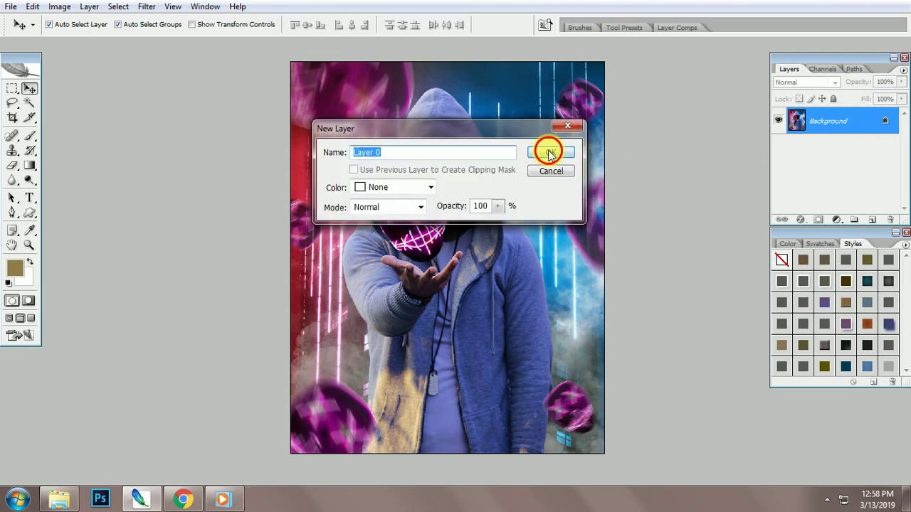
right_click(862, 120)
left_click(786, 144)
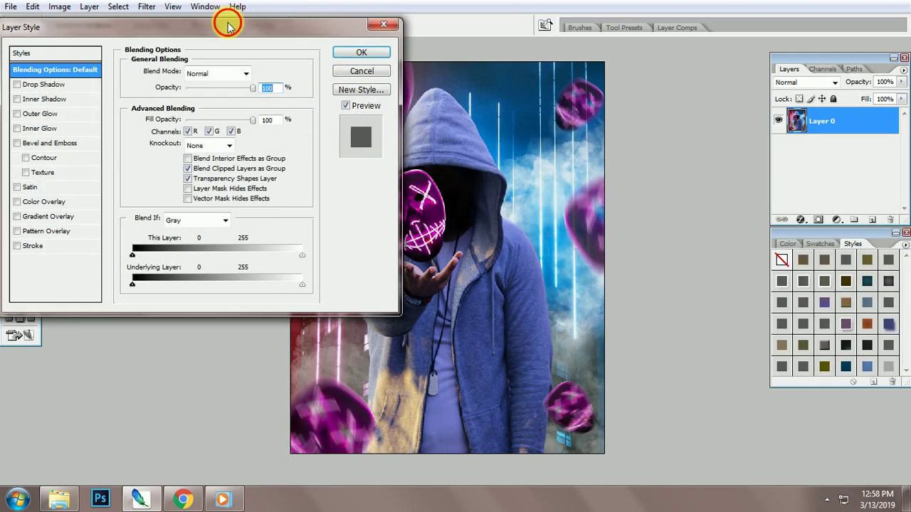
left_click_drag(223, 10, 715, 59)
- Add a Normal-mode inner glow in near-black #0c0c01 with 79 px size and 64% opacity
left_click(547, 165)
left_click(694, 109)
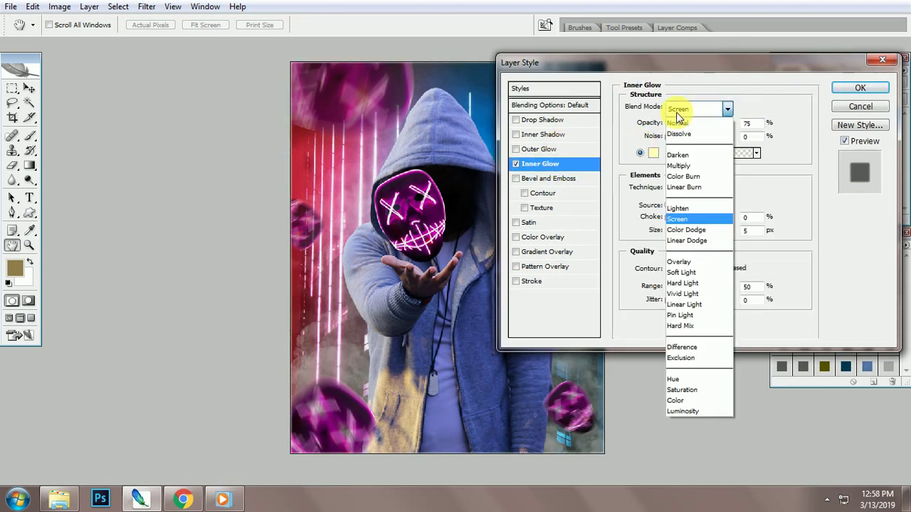
left_click(679, 116)
left_click(652, 152)
left_click(233, 282)
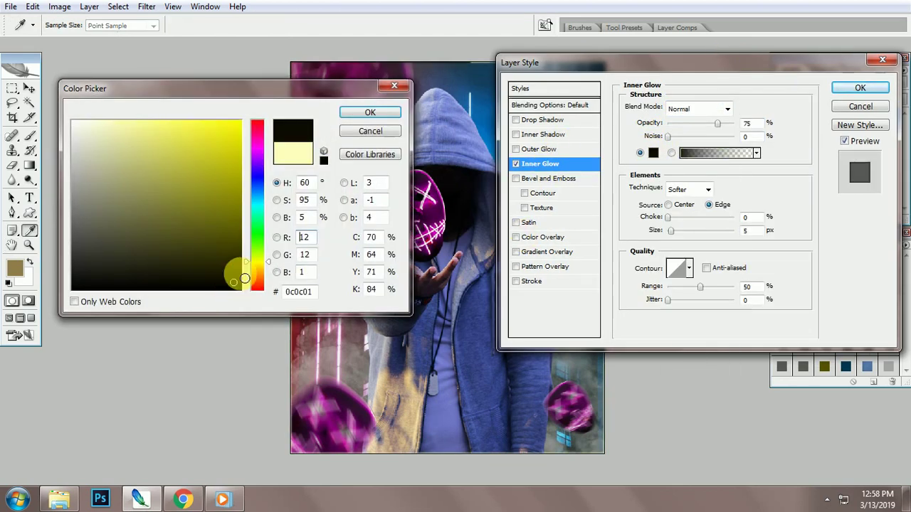
left_click(359, 112)
mouse_move(696, 226)
left_mouse_down()
mouse_move(681, 234)
mouse_move(692, 235)
left_mouse_up()
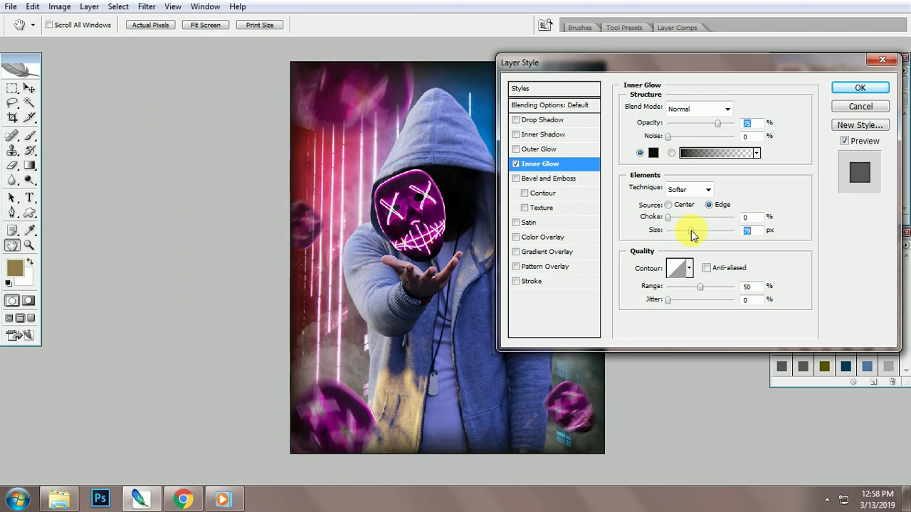
left_click_drag(717, 123, 709, 123)
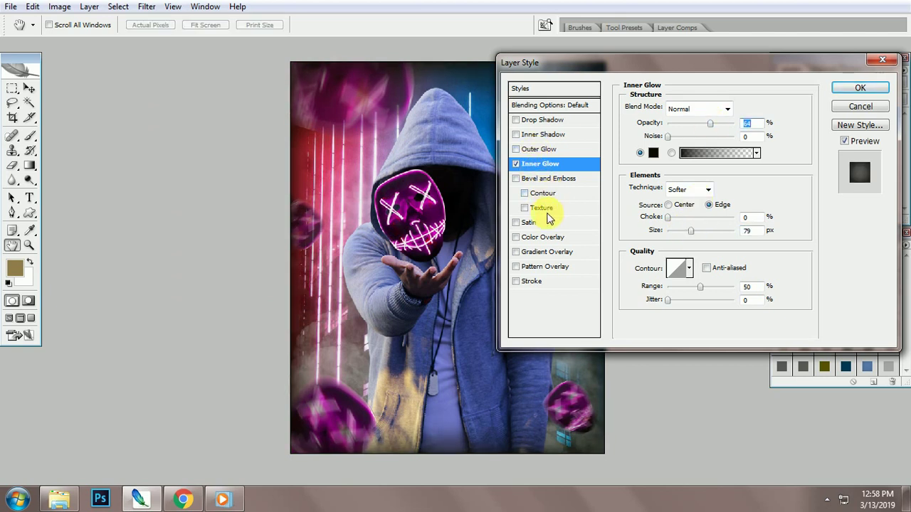
left_click(526, 223)
left_click(516, 223)
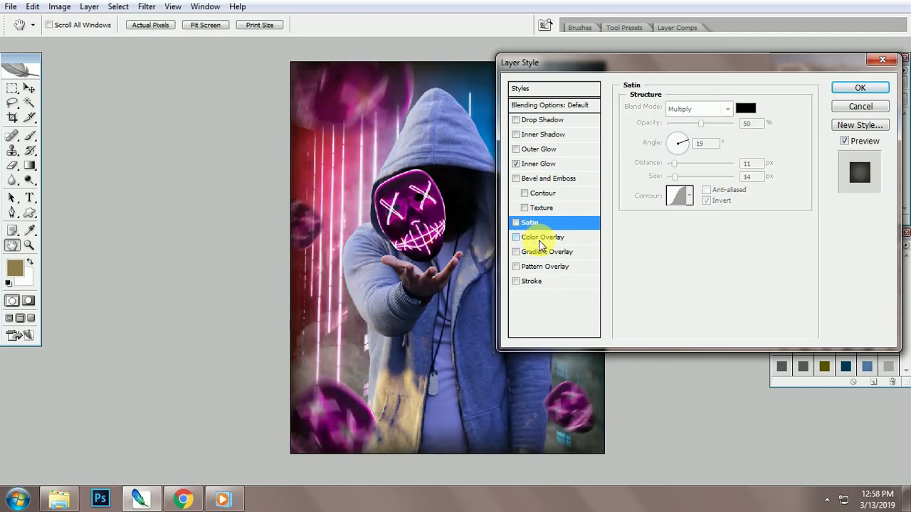
- Add a Color Overlay to the layer and change its color to a slightly muted deep blue
left_click(538, 240)
left_click(686, 109)
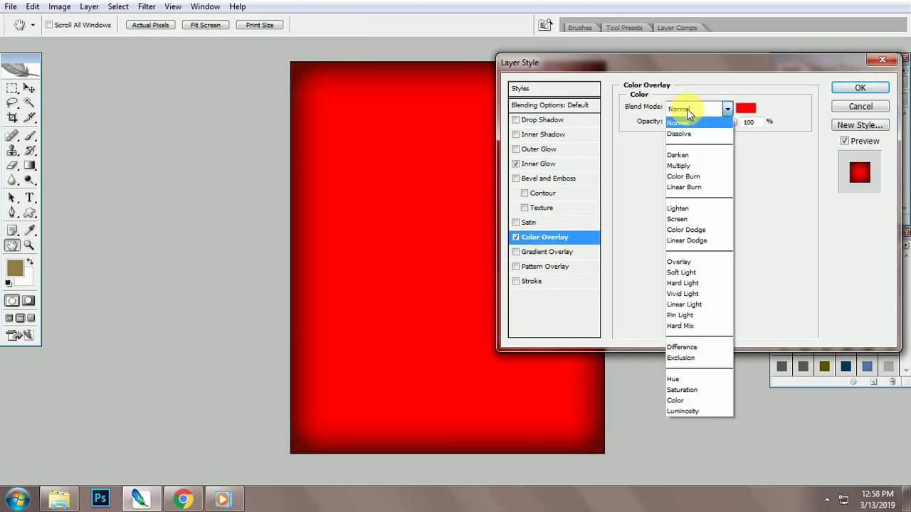
key("Down")
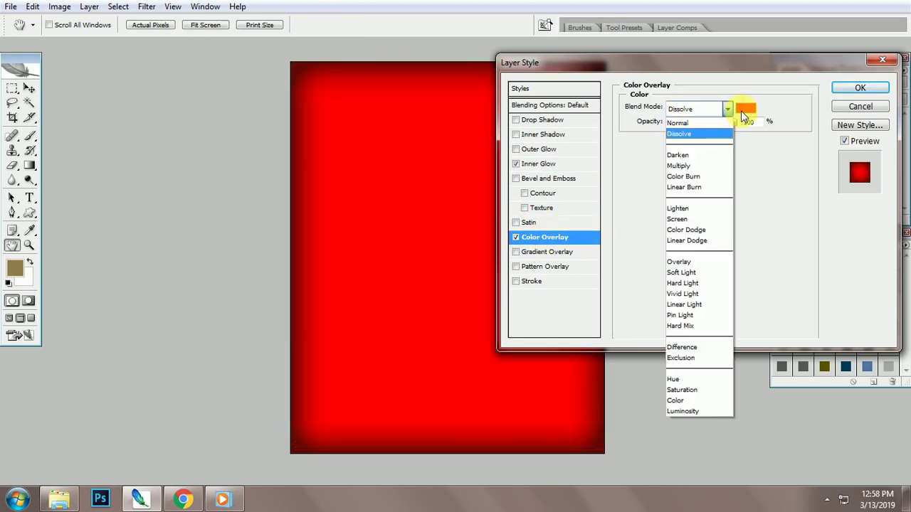
left_click(741, 111)
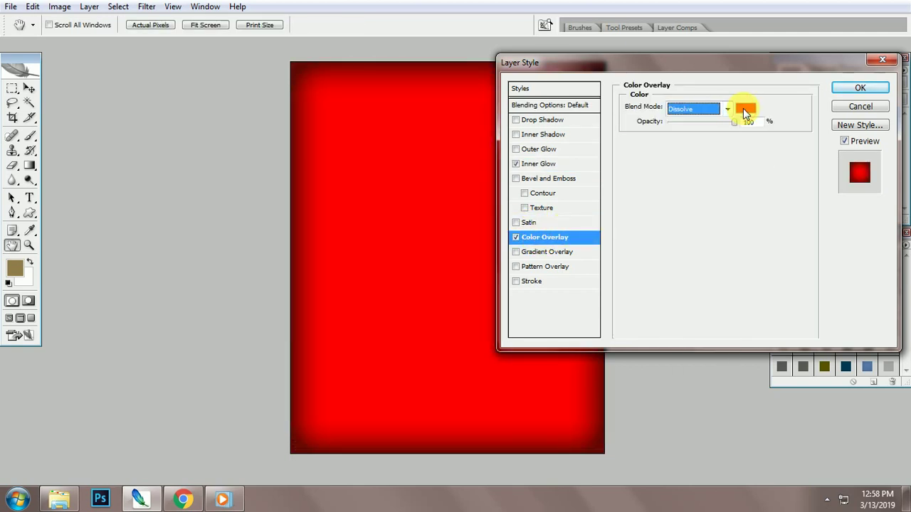
left_click(744, 111)
left_click_drag(262, 183, 248, 170)
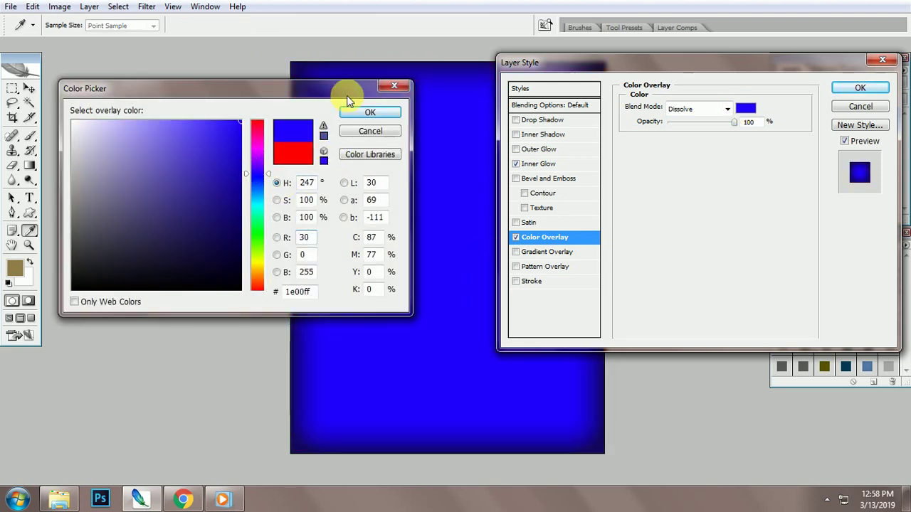
left_click(217, 151)
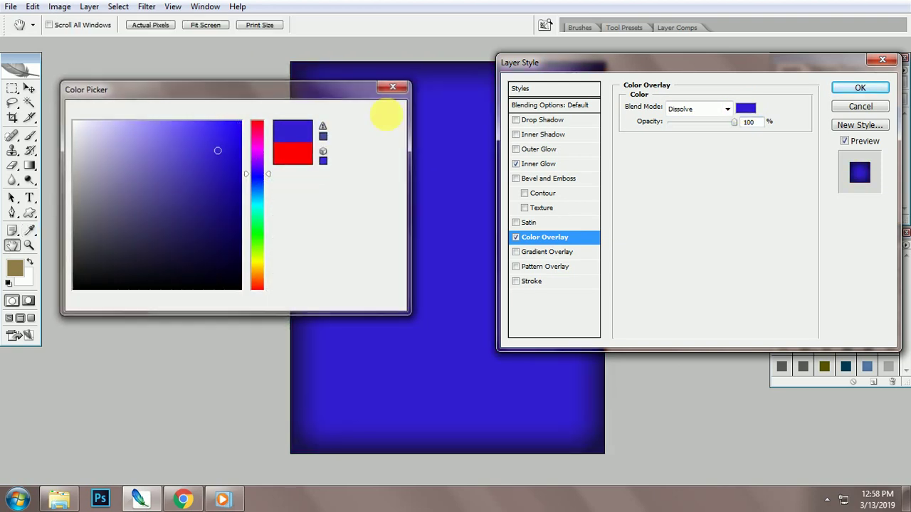
left_click(385, 113)
- Try several blend modes for the blue color overlay and set it to Difference at 21% opacity
left_click(692, 108)
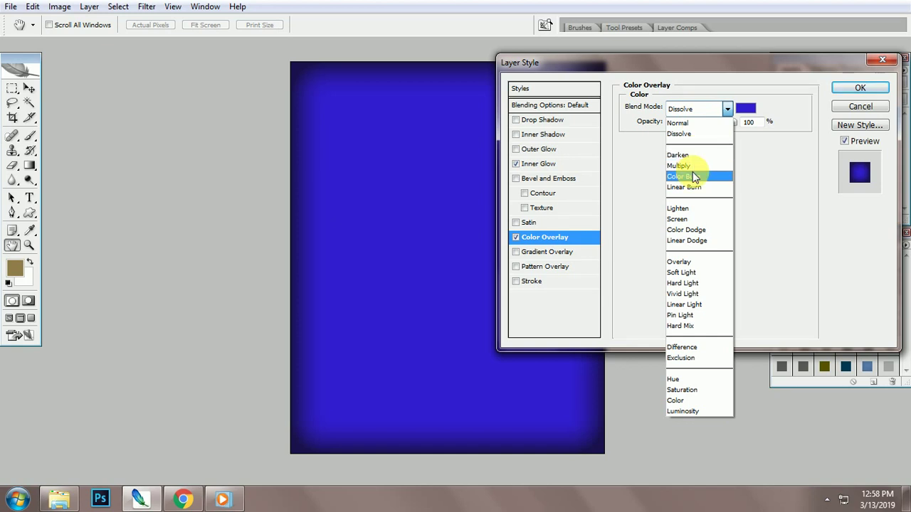
left_click(695, 349)
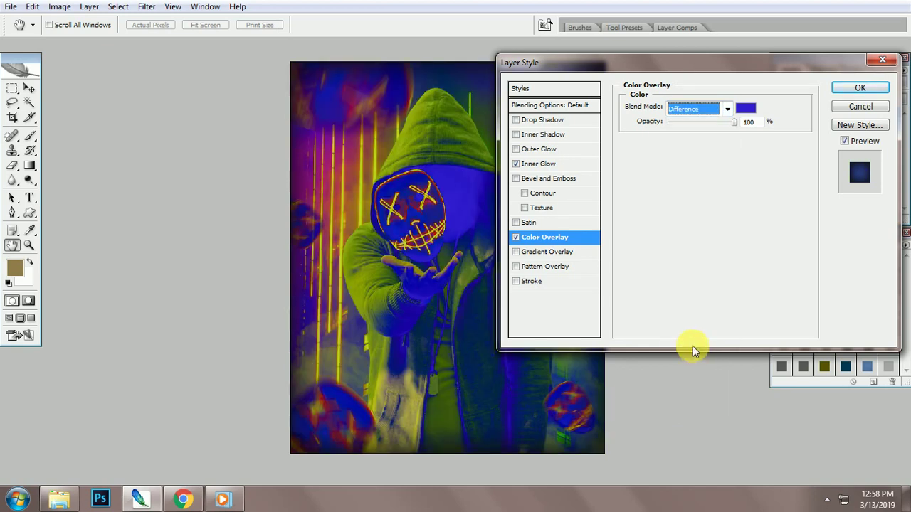
key("Up")
key("Up")
key("Up")
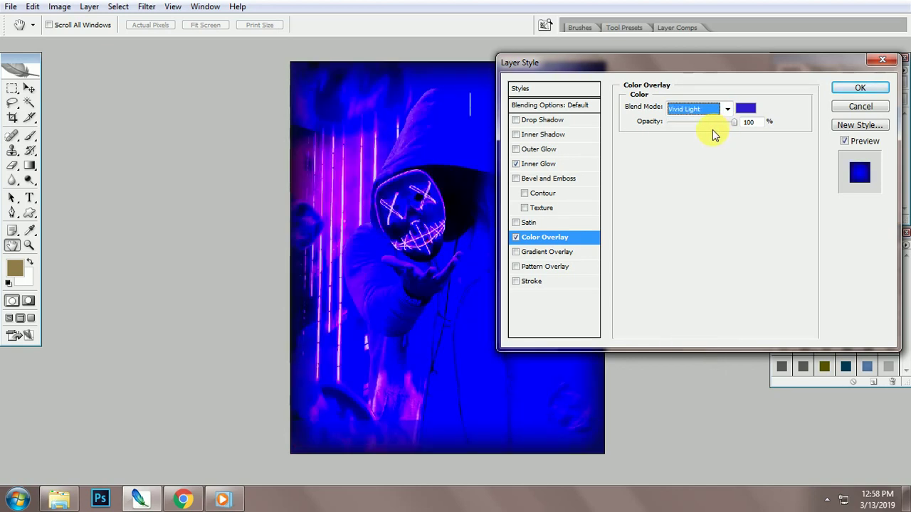
key("Down")
key("Up")
key("Up")
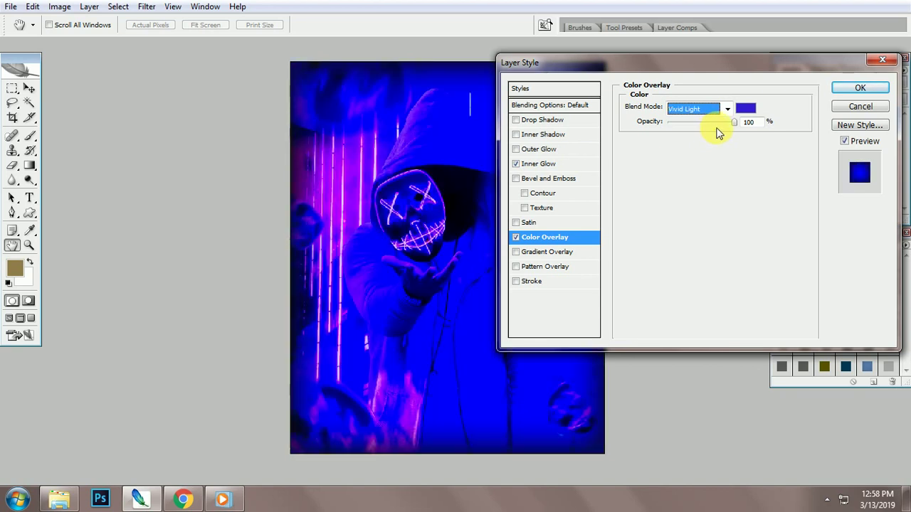
left_click_drag(705, 126, 689, 125)
left_click(694, 109)
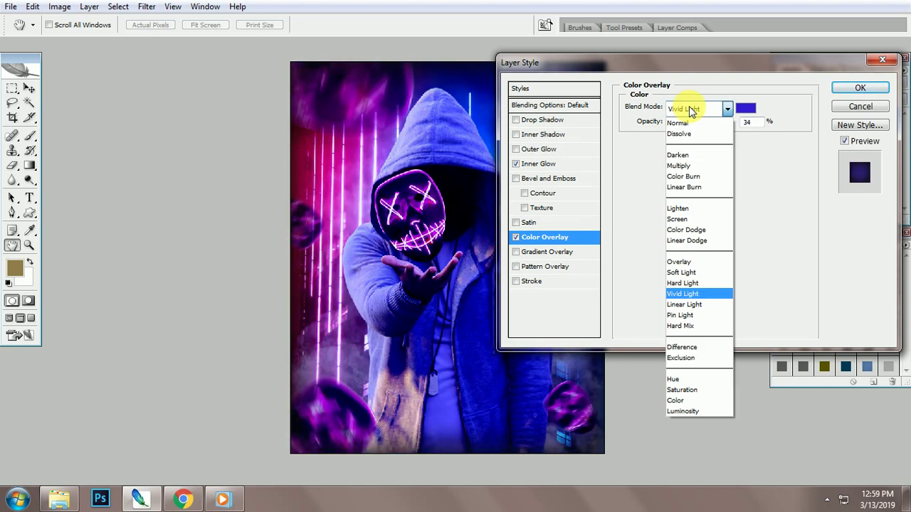
left_click(687, 348)
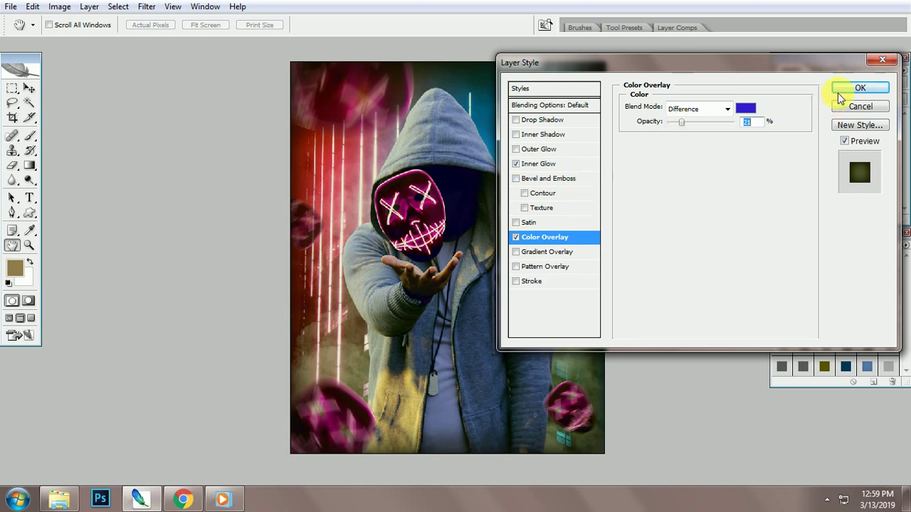
- Add a Gradient Overlay at 51% opacity using the Violet, Orange preset
left_click(550, 252)
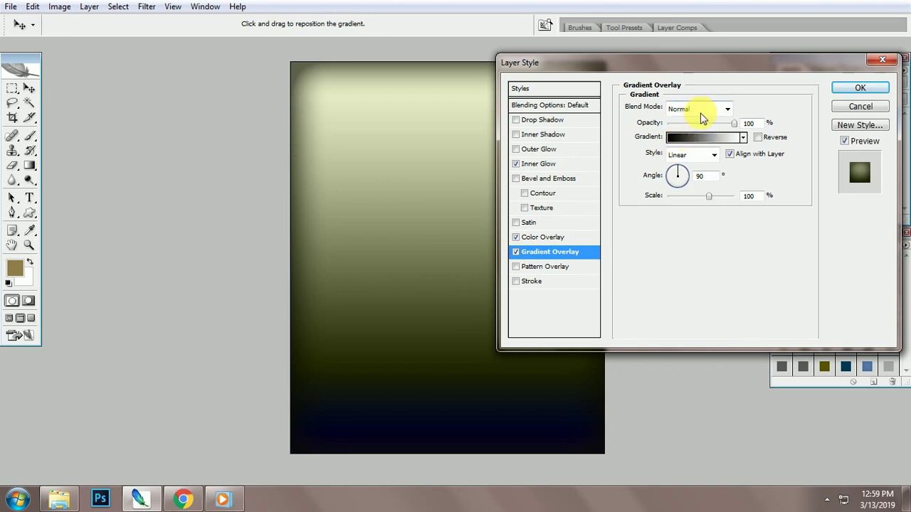
left_click(702, 124)
left_click(685, 111)
left_click(686, 112)
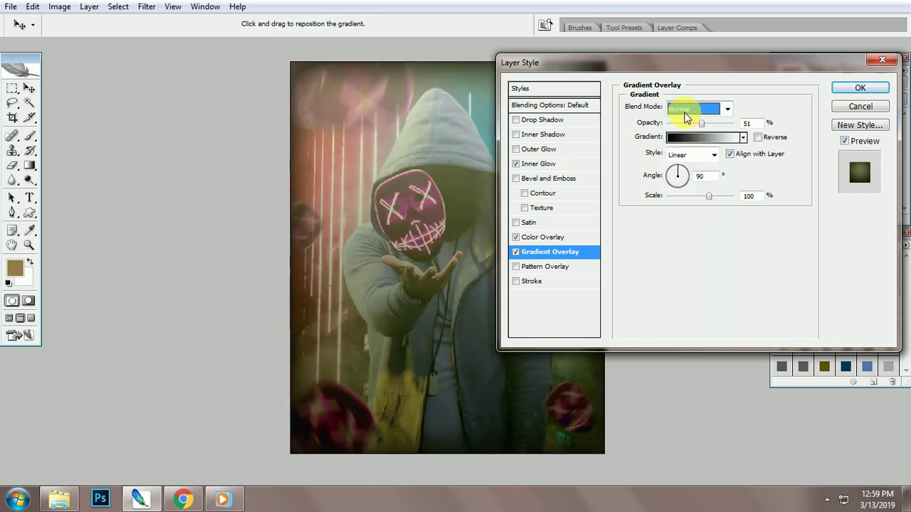
left_click(700, 141)
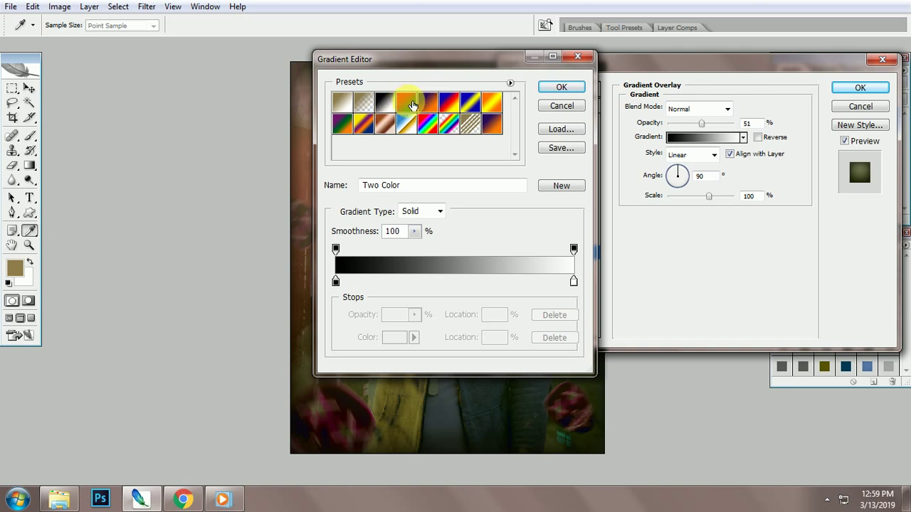
left_click(426, 105)
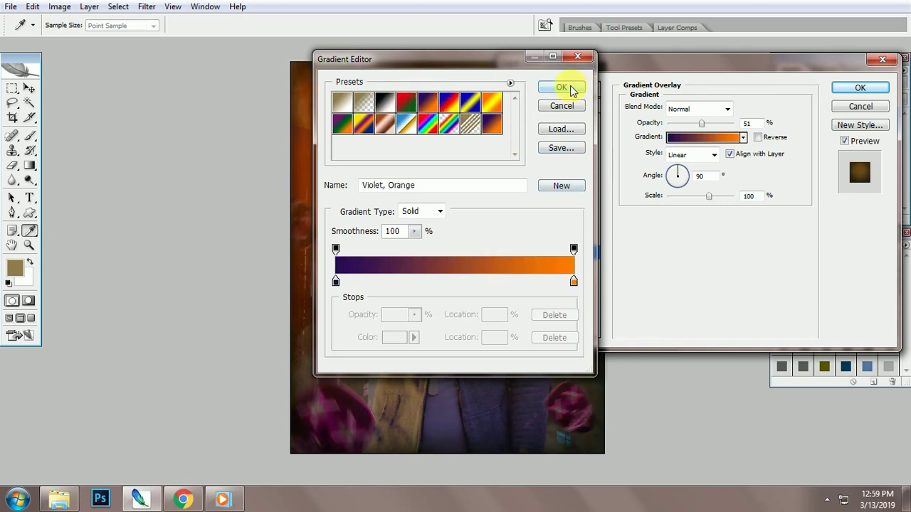
- Customize the gradient with two olive-brown color stops near its orange end, one at 82%, and the starting opacity stop at 3%
left_click_drag(497, 60, 680, 56)
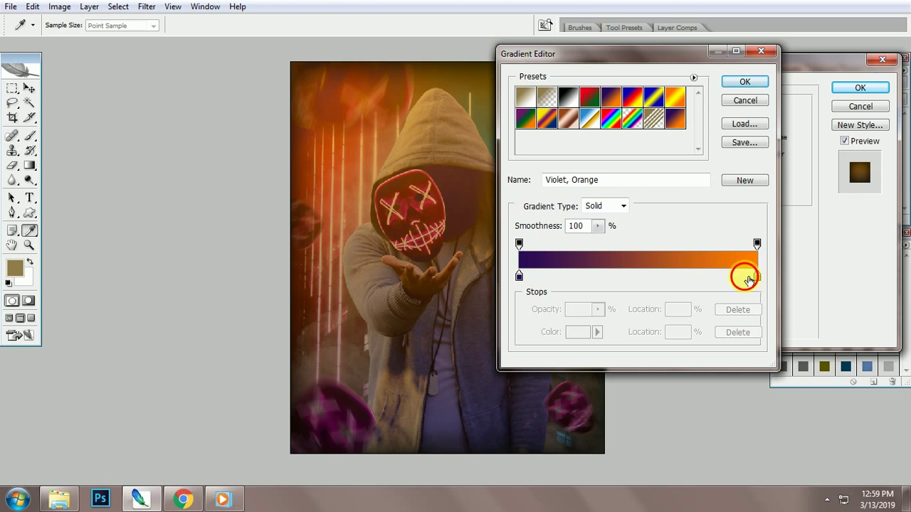
left_click_drag(748, 278, 696, 276)
left_click_drag(527, 279, 550, 277)
key("Delete")
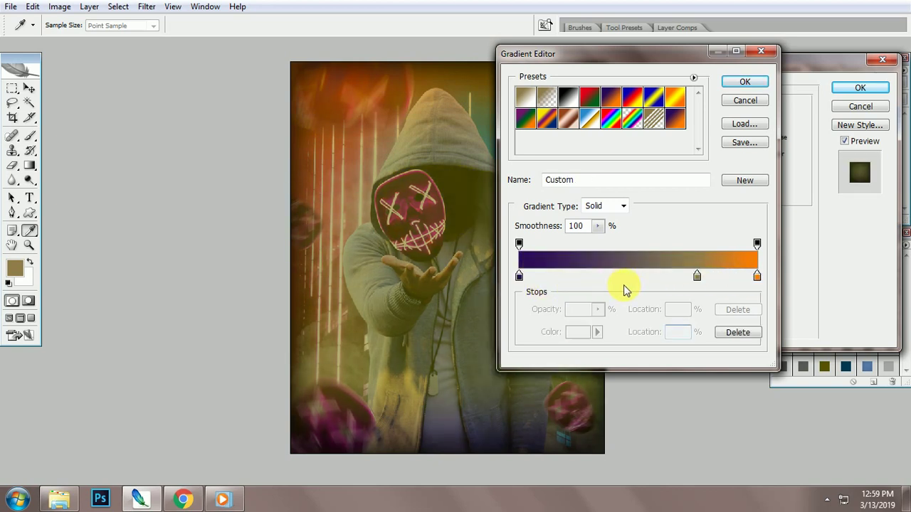
left_click(714, 277)
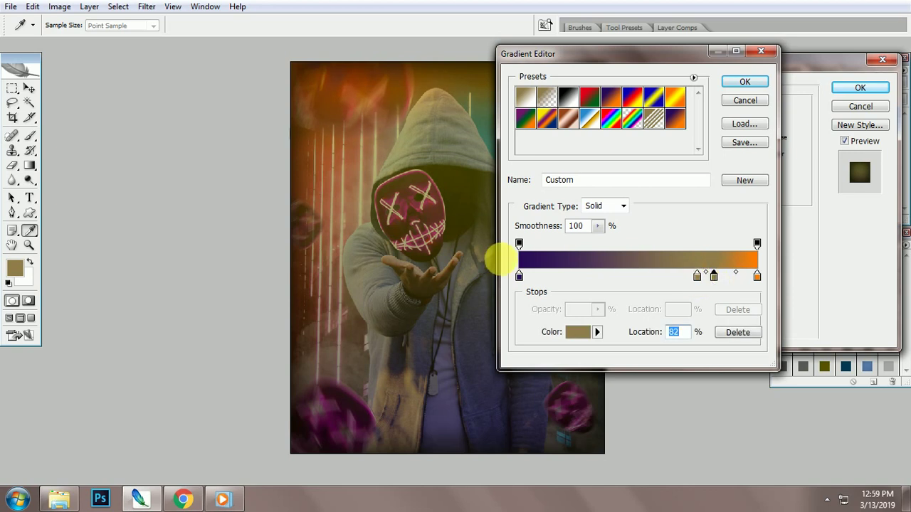
left_click_drag(519, 243, 525, 244)
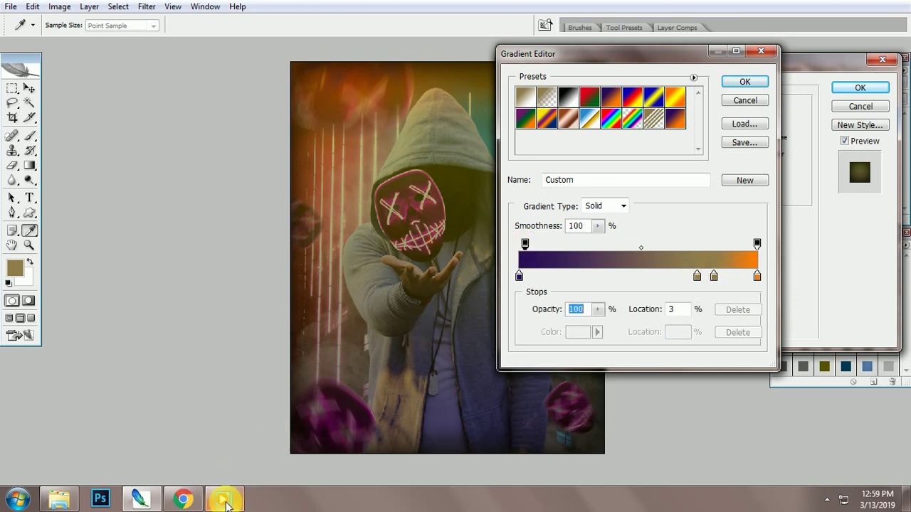
mouse_move(226, 502)
left_click(223, 473)
left_click(742, 84)
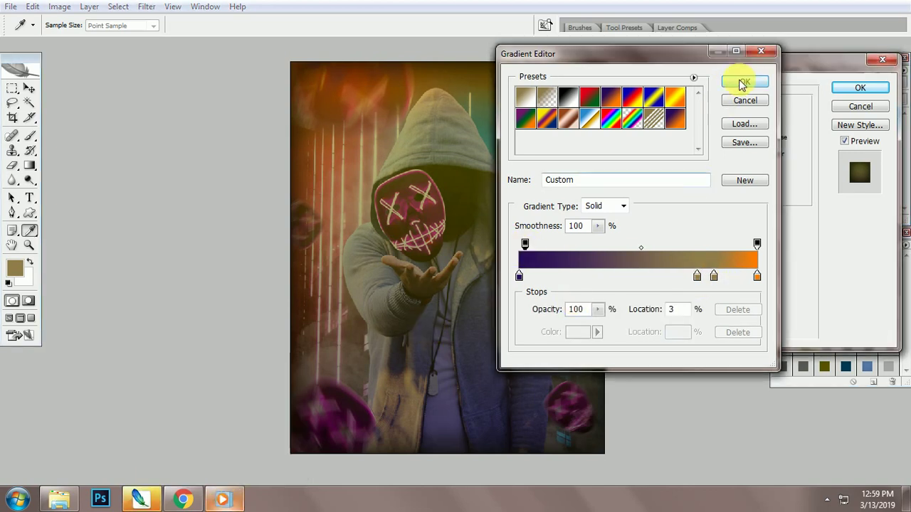
left_click(741, 84)
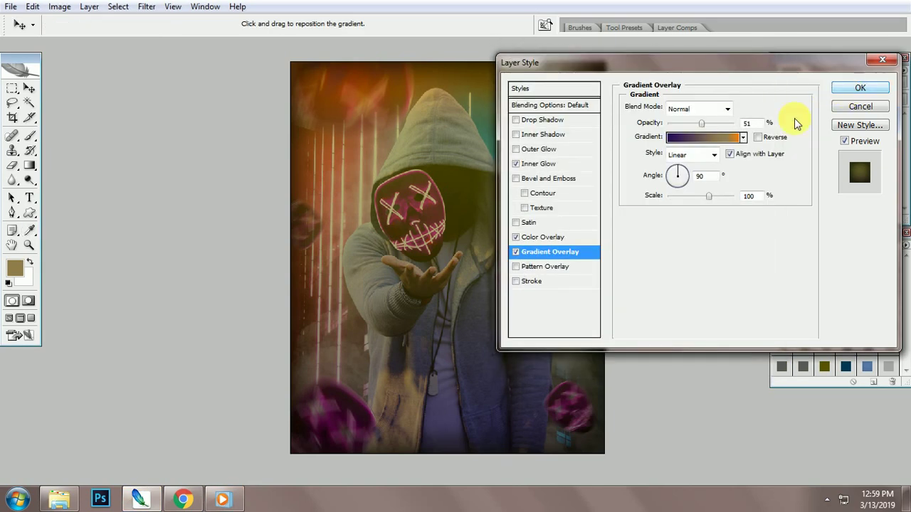
- Step through the gradient overlay's blend modes and set it to Color Dodge
left_click(685, 108)
left_click(686, 106)
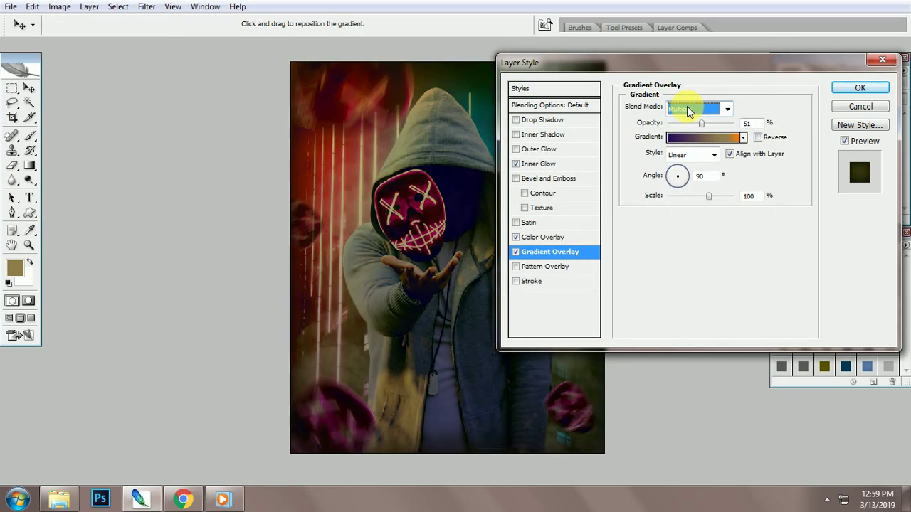
key("Down")
key("Down")
key("Down")
key("Up")
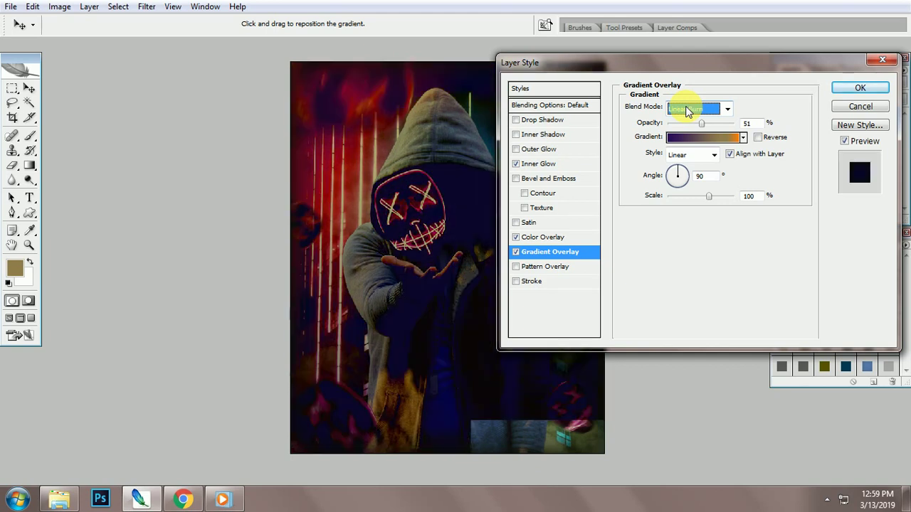
key("Down")
key("Down")
key("Down")
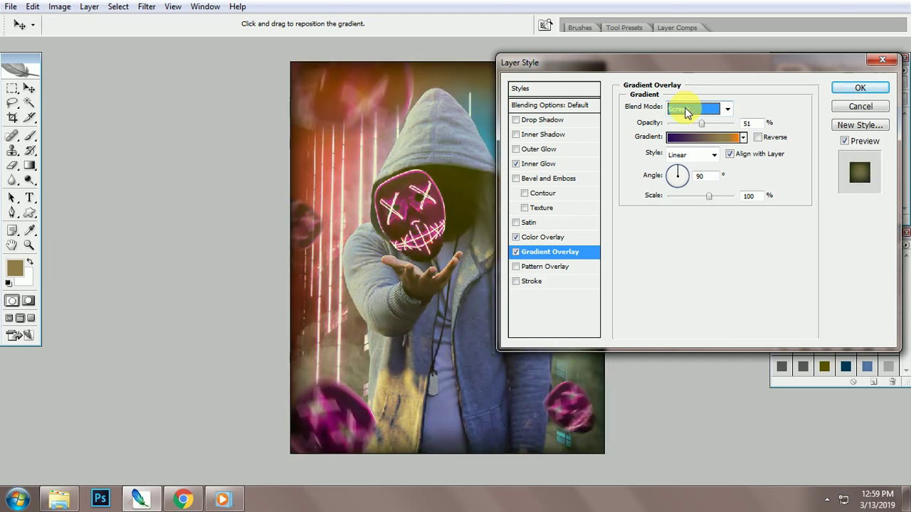
key("Down")
key("Down")
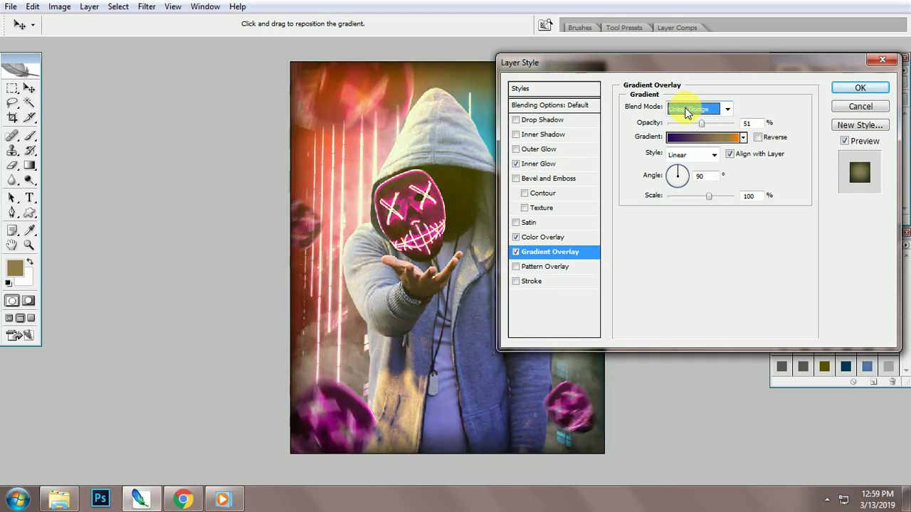
key("Up")
- Compare the image with the effects preview off and on, and apply the layer style
left_click(846, 142)
left_click(846, 142)
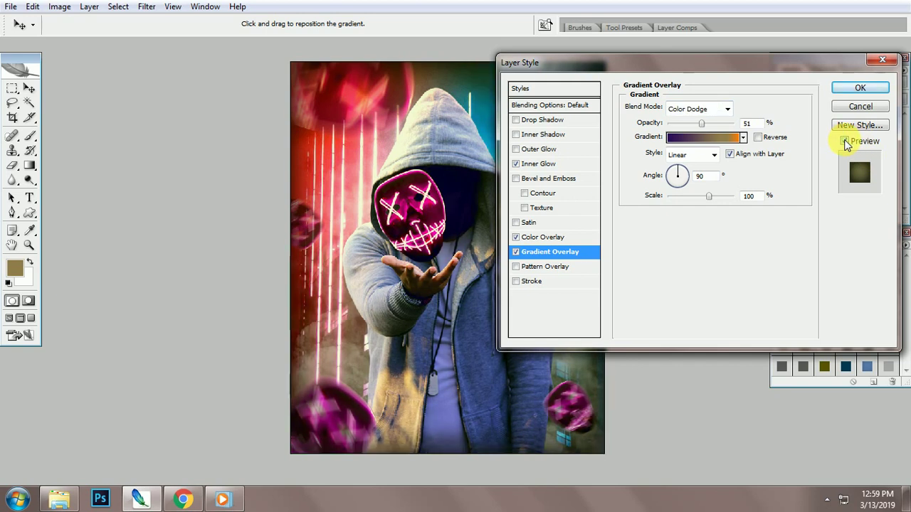
left_click(847, 89)
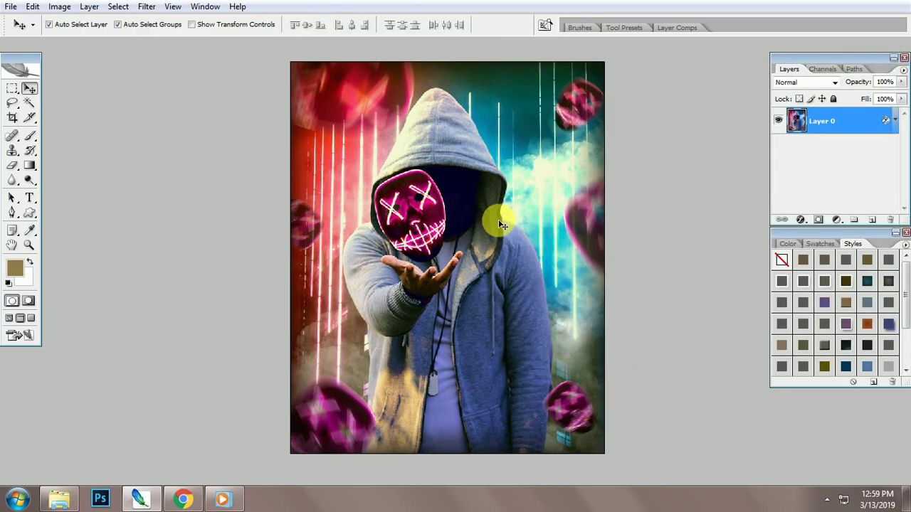
- Adjust the layer's midtone color balance, setting Magenta–Green to -27 and Yellow–Blue to +21
key("ctrl+b")
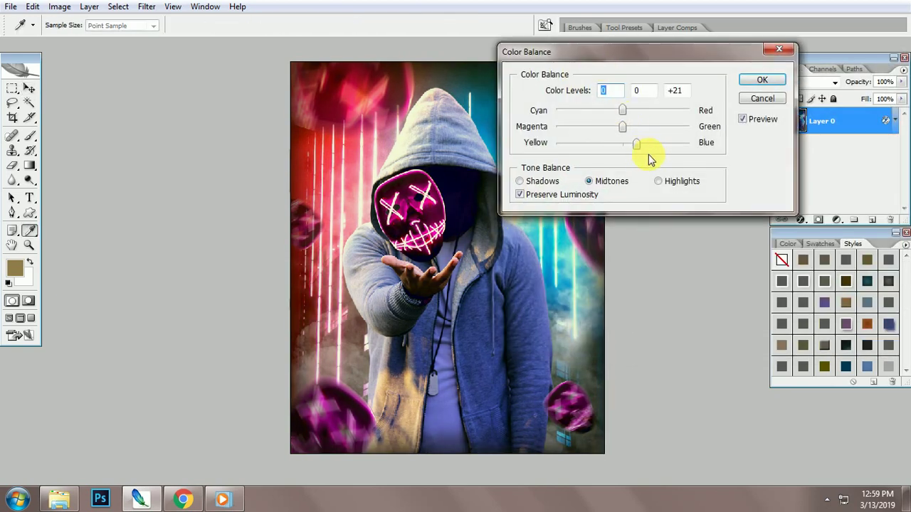
left_click(605, 132)
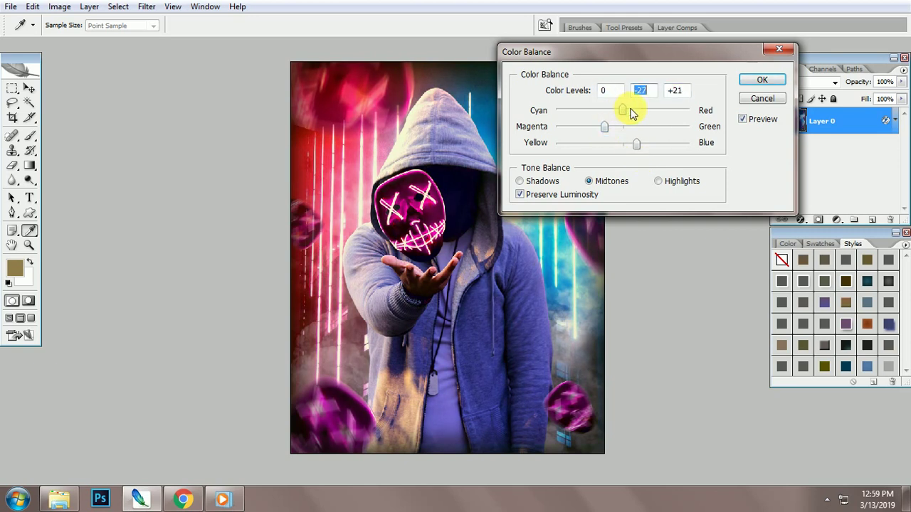
left_click(761, 80)
key("v")
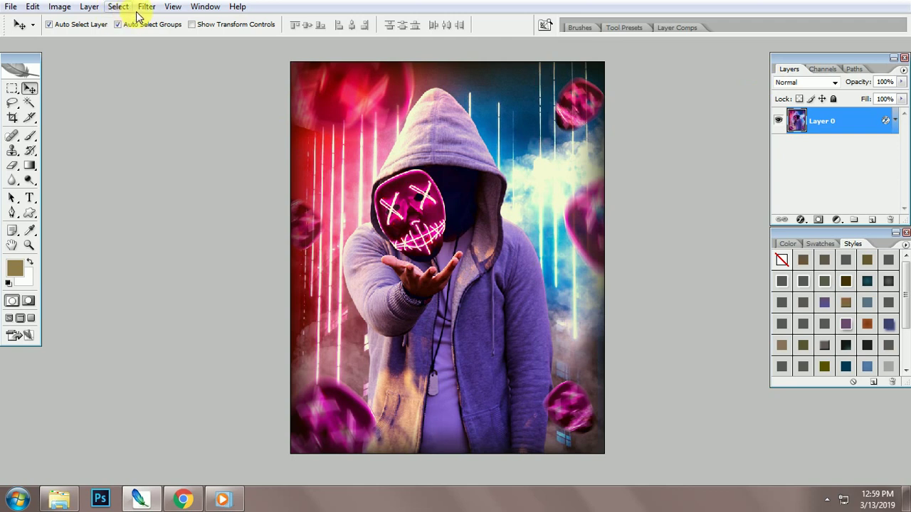
- Raise the image's contrast to +11 with a Brightness/Contrast adjustment
left_click(59, 6)
mouse_move(92, 38)
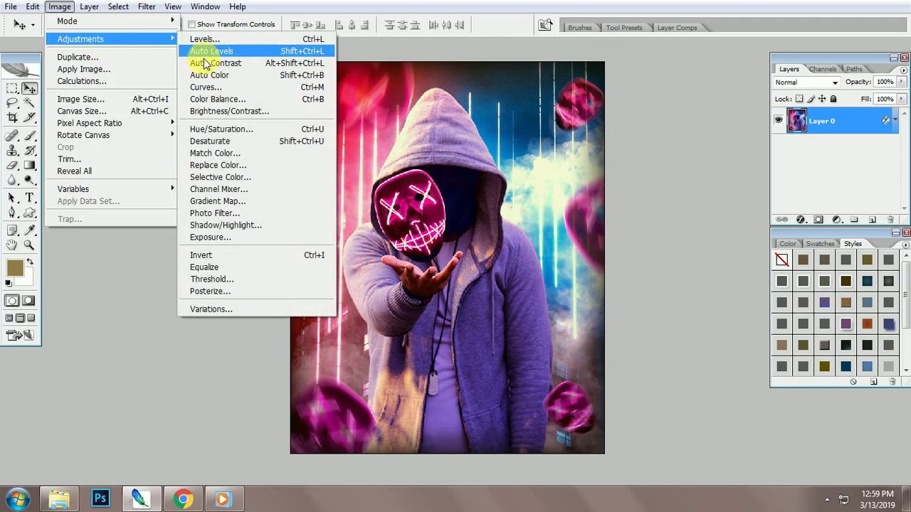
left_click(221, 111)
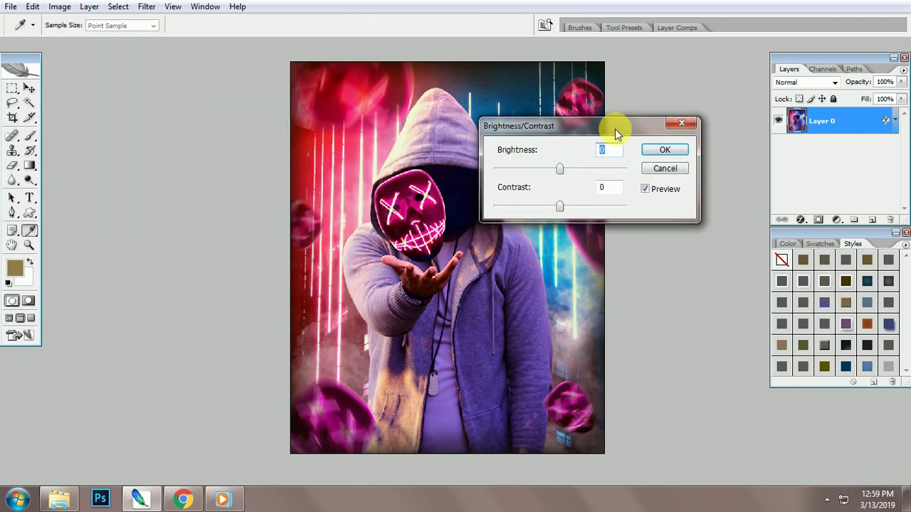
left_click_drag(566, 205, 568, 207)
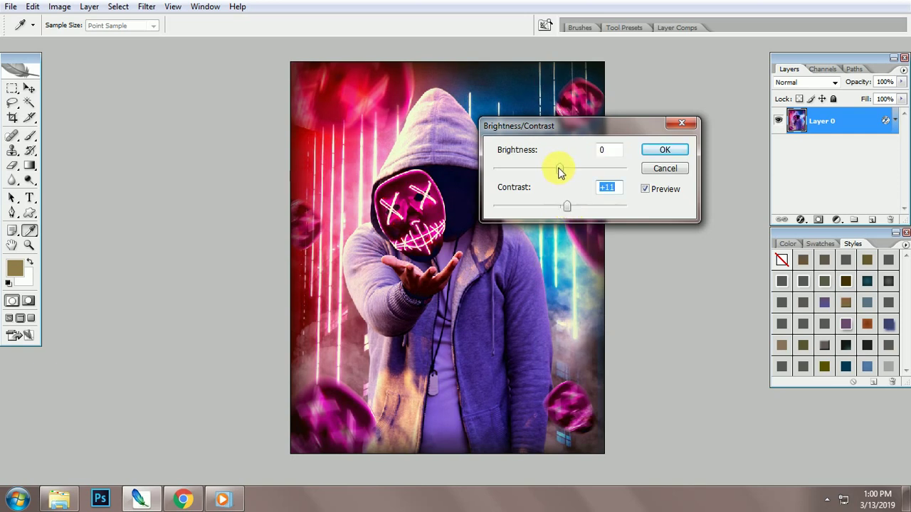
left_click(661, 150)
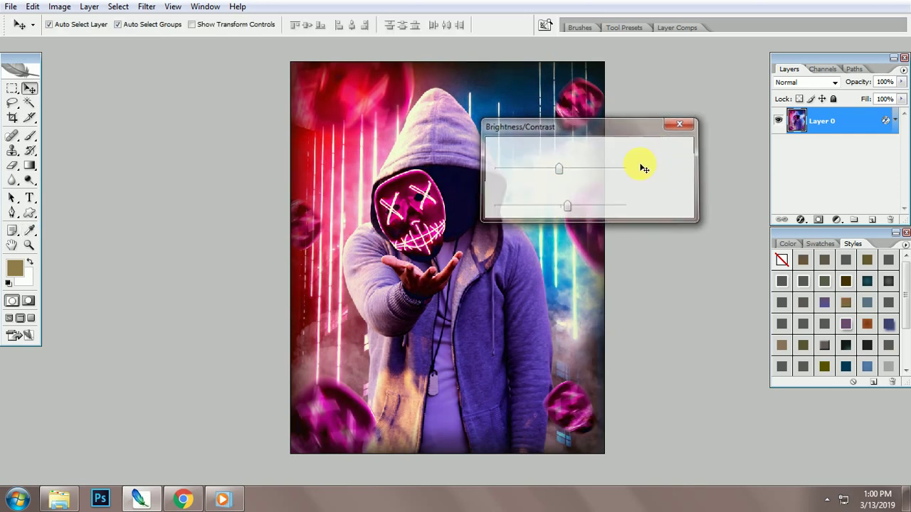
- View the finished composite in full screen mode on black, with all panels hidden and the image fitted to the screen
left_click(12, 244)
key("f")
key("f")
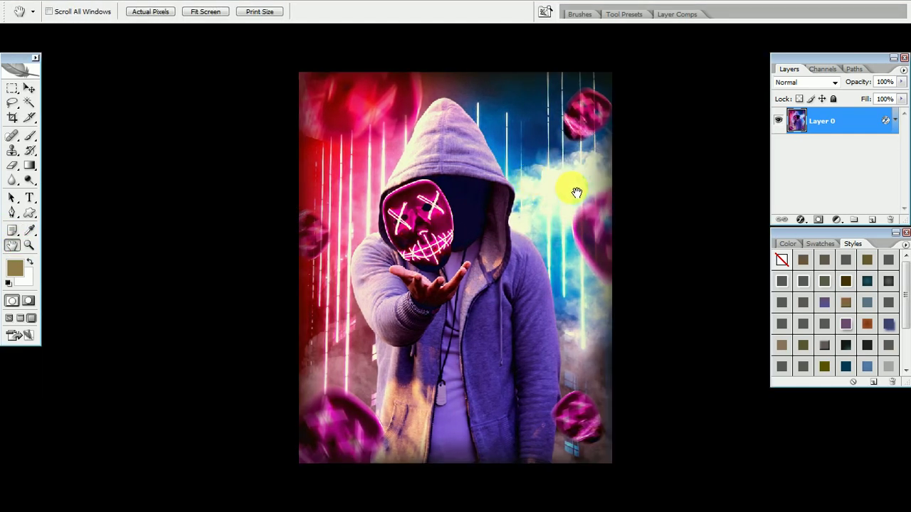
key("Tab")
key("ctrl+0")
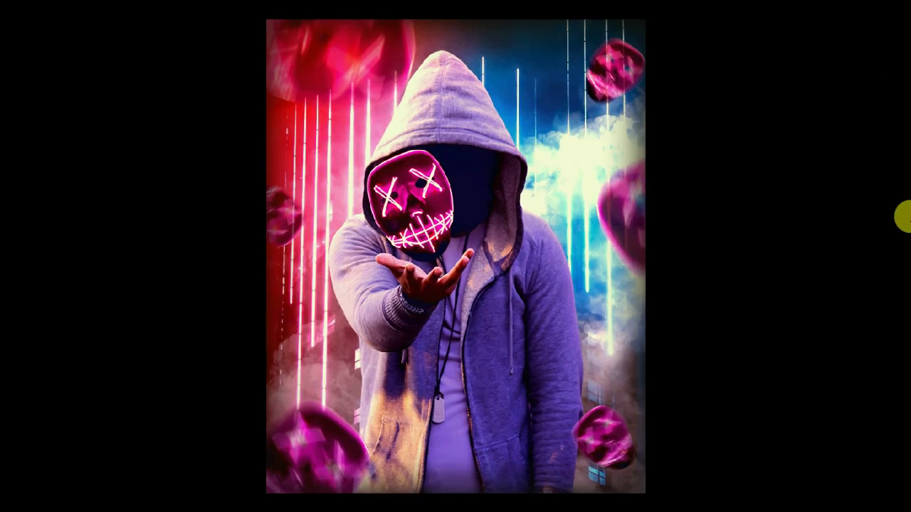